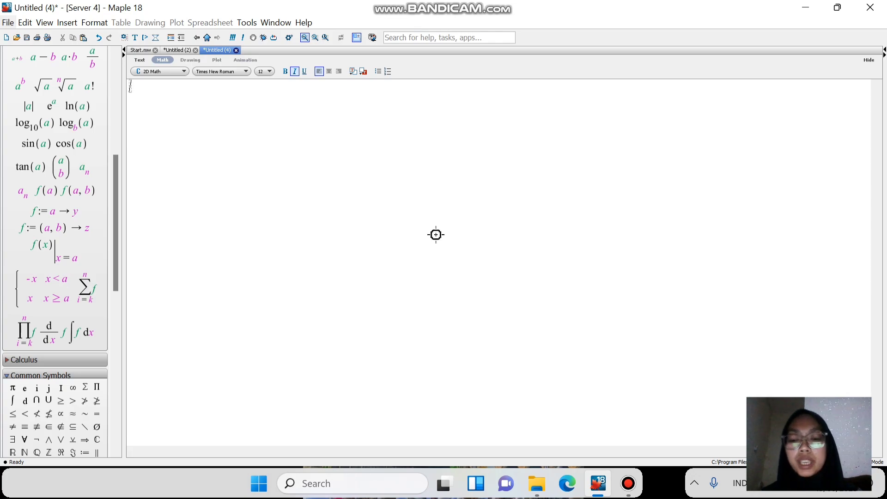
Reset the worksheet with restart; and load the student package using with(student);
type("restart")
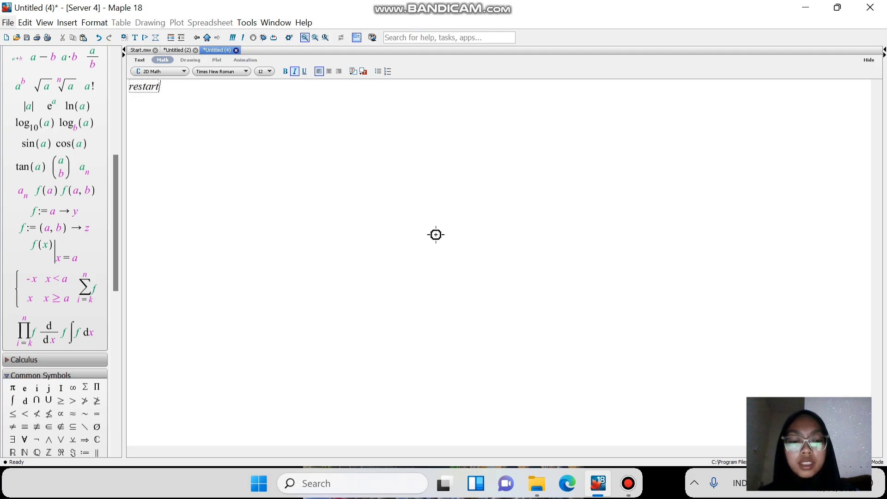
type(";")
key("Return")
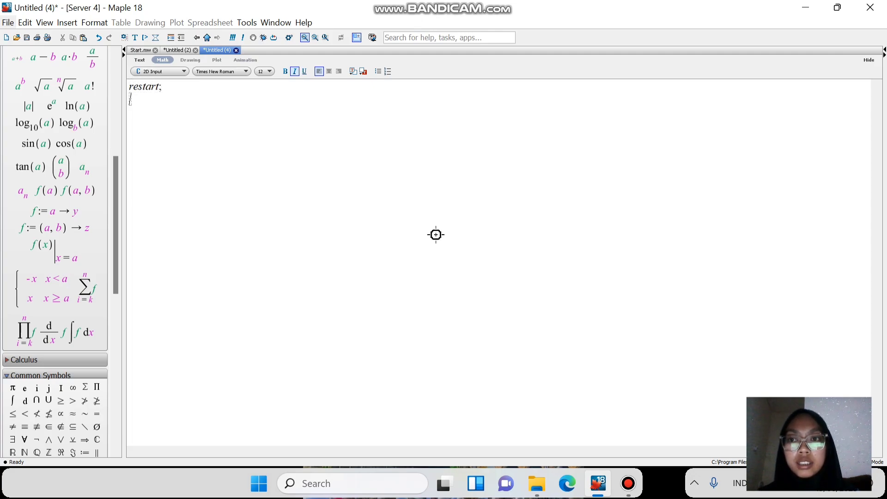
type("wit")
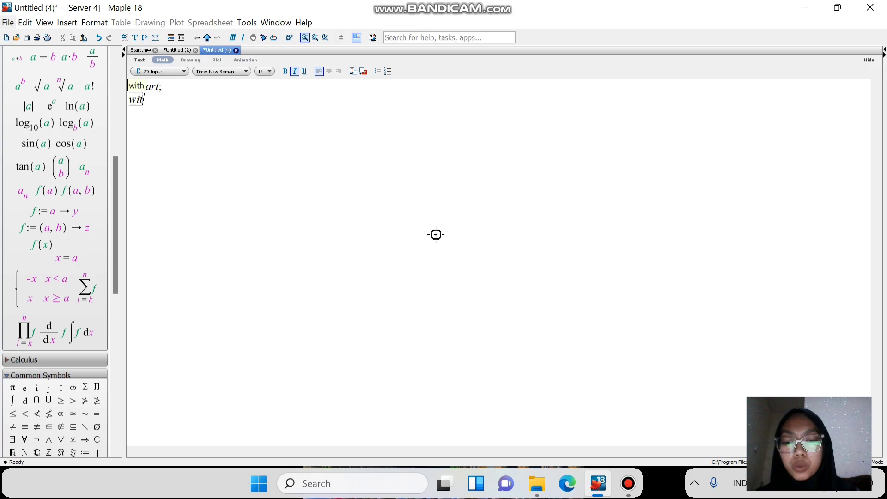
type("h(stud")
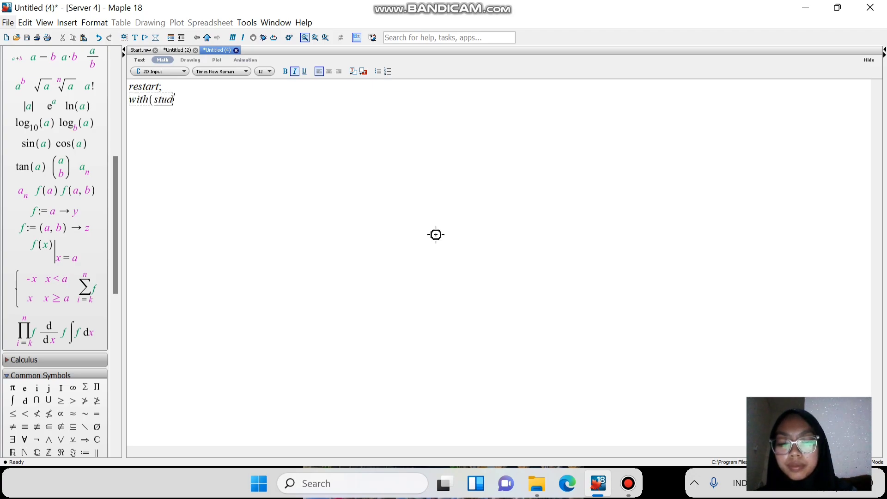
type("ent);")
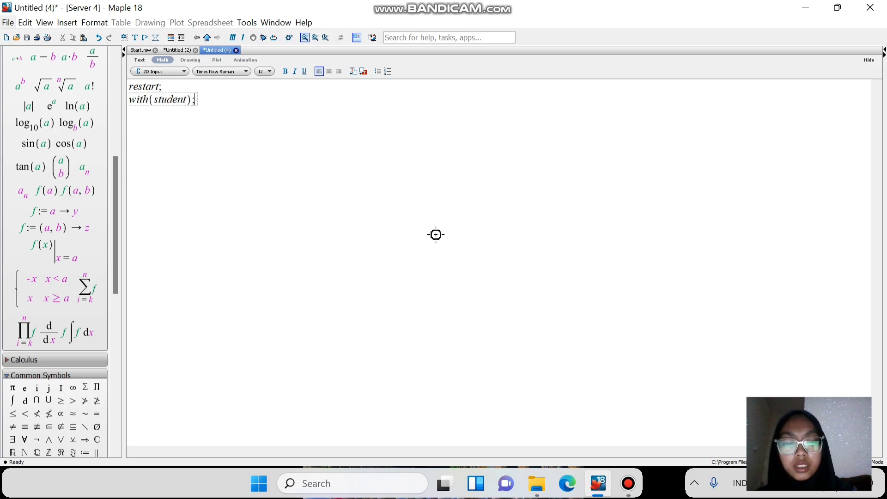
key("Return")
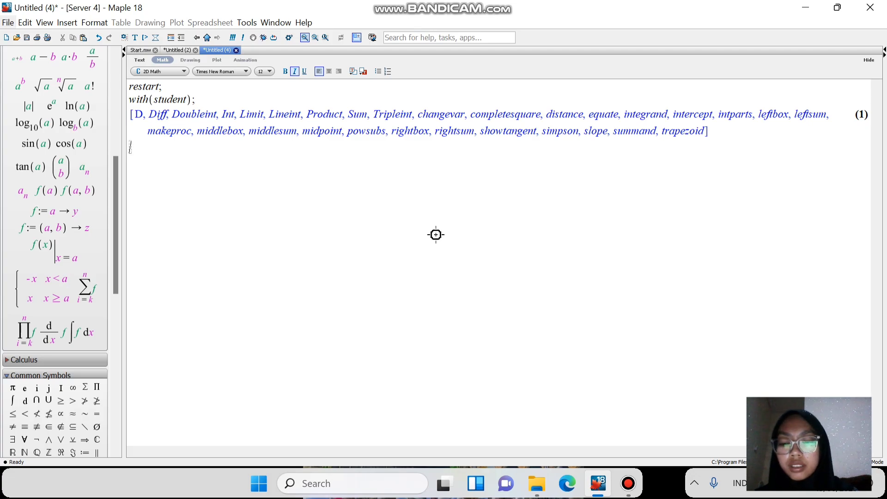
Define the function f := x^2 + 1; and evaluate it
type("f")
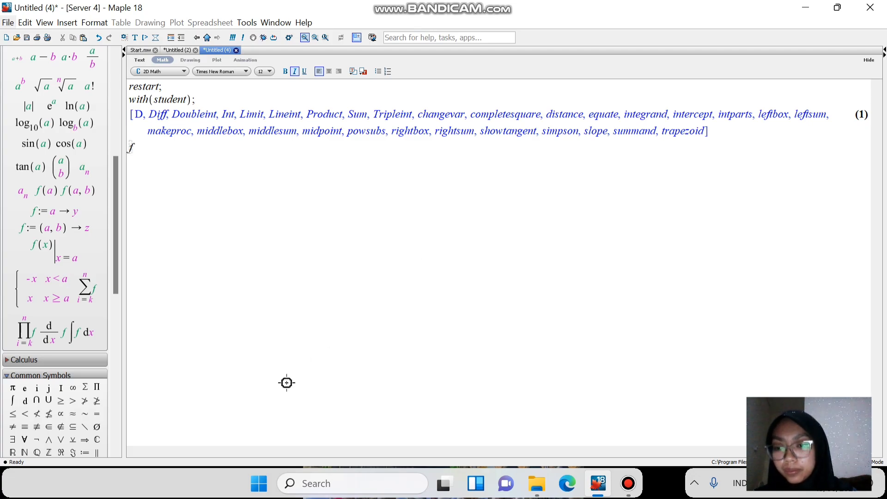
left_click(88, 451)
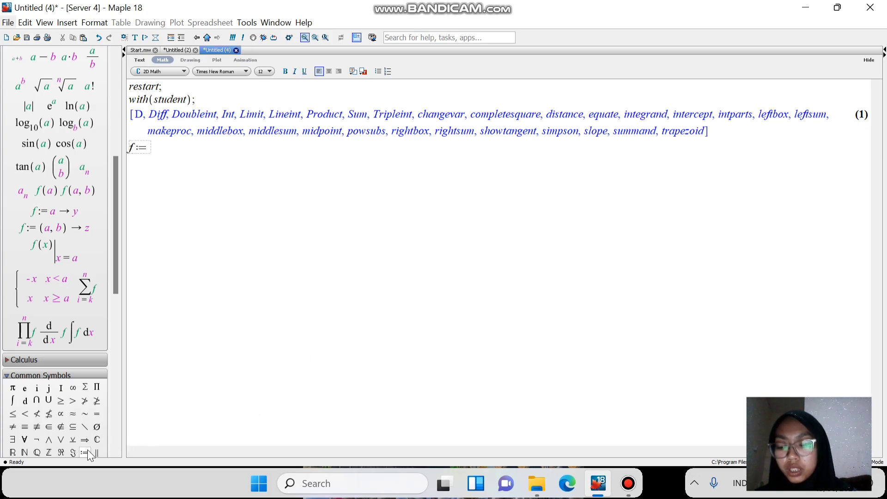
type("x^2")
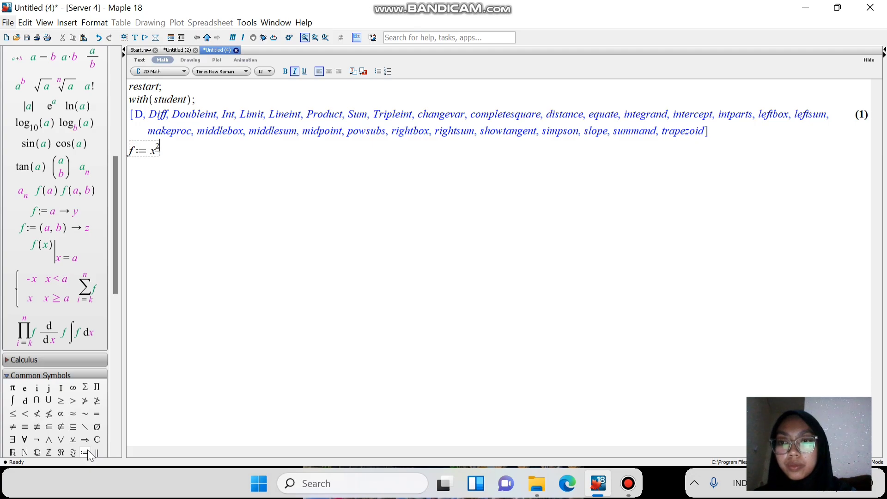
key("Right")
type("+ 1")
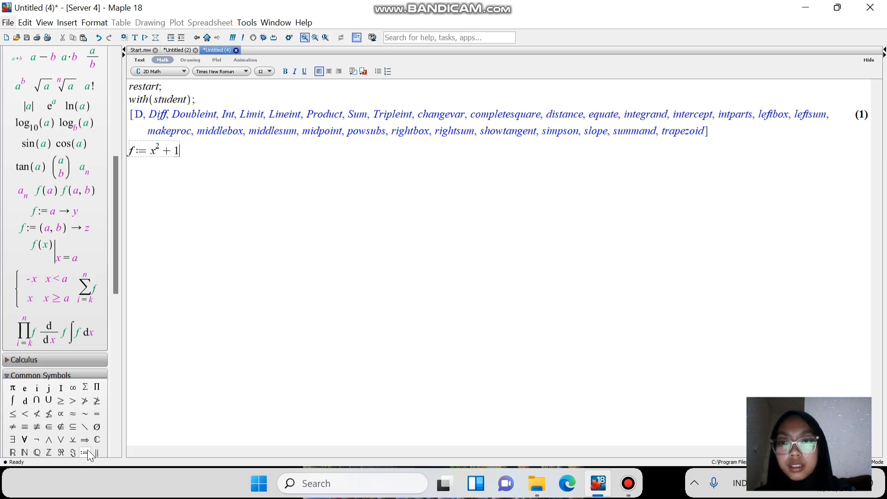
type(";")
key("Return")
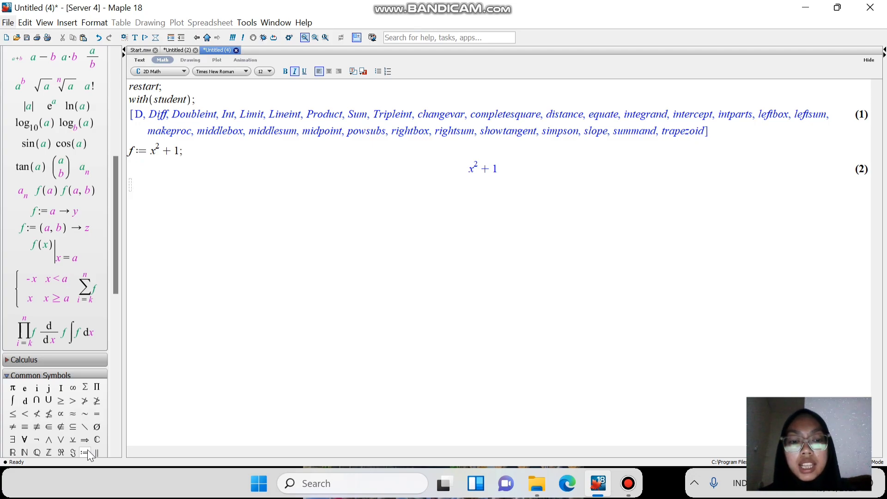
Plot the left-endpoint rectangles under f with leftbox(f, x = 0 ..1, 4);
type("leftbo")
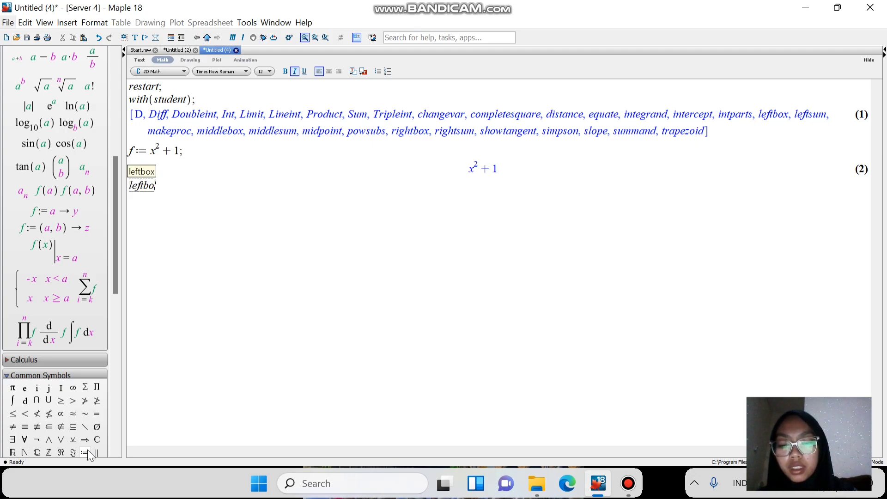
type("x(f")
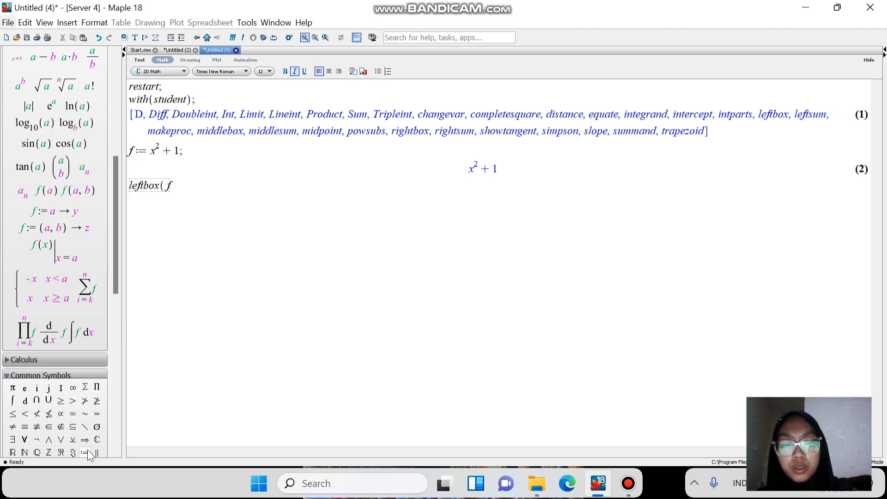
type(", x =")
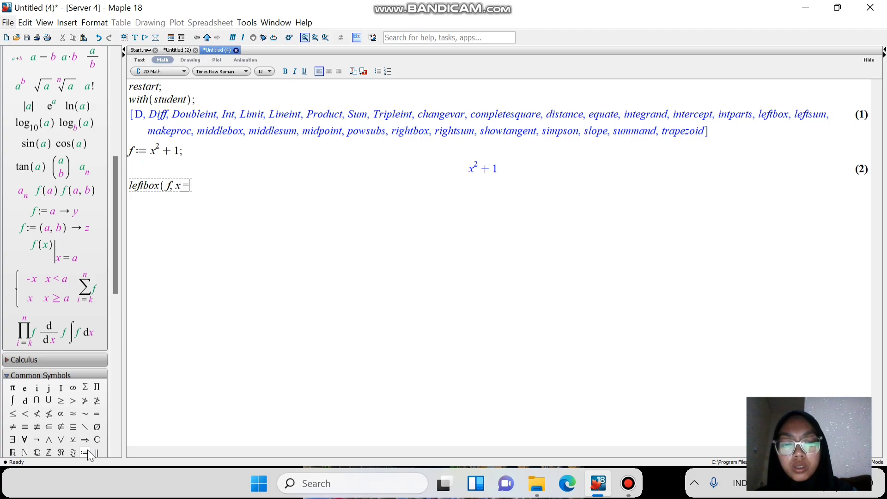
type(" 0 ..1")
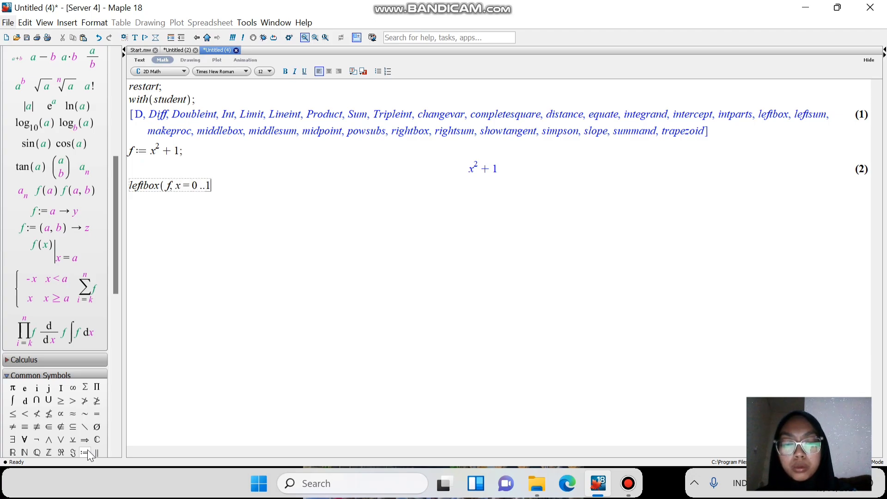
type(", 4")
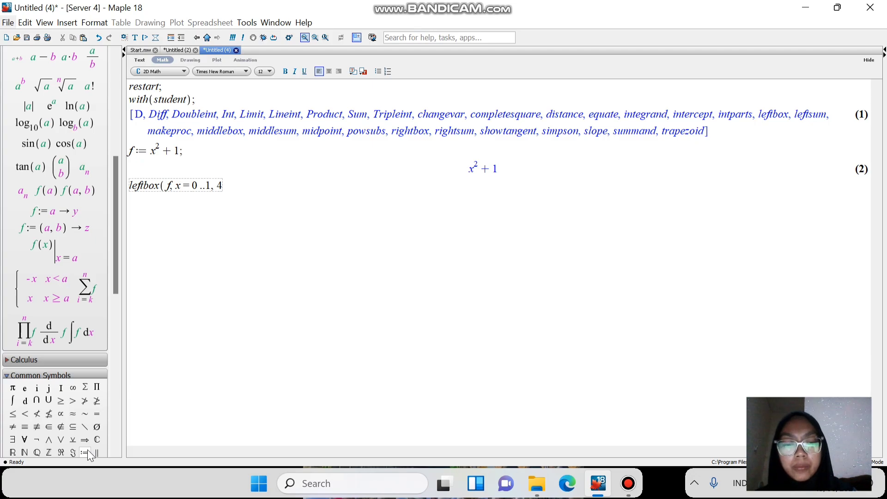
type(");")
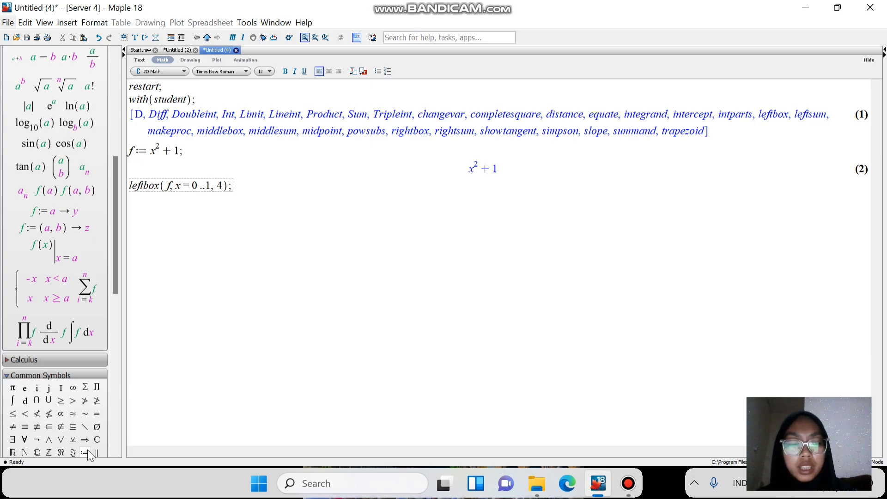
key("Return")
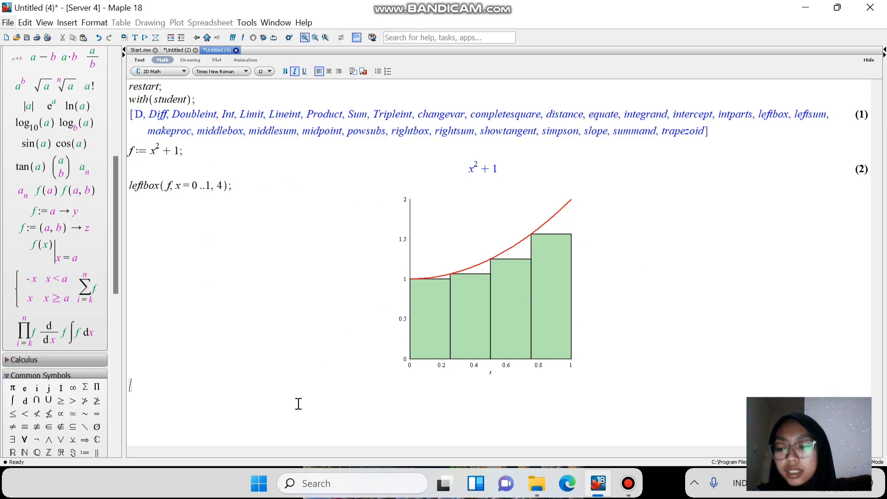
Assign the left Riemann sum of f to q with q := leftsum(f, x = 0 ..1, 4);
type("q")
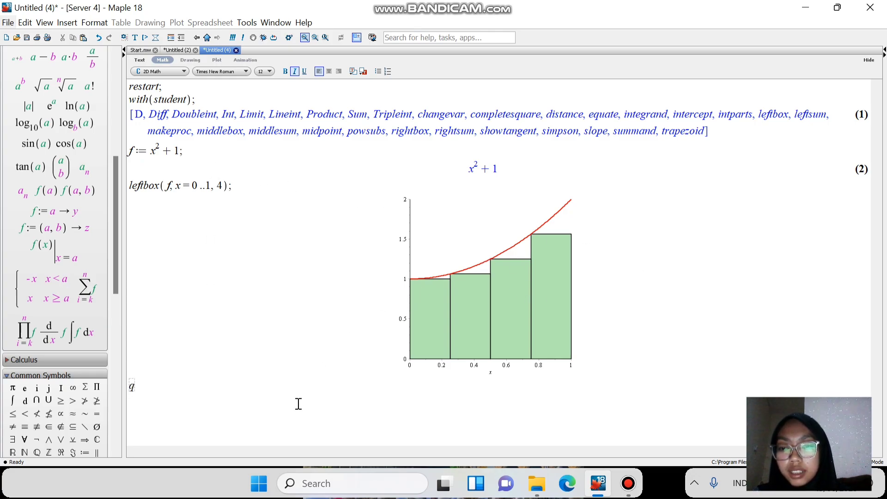
left_click(84, 452)
type("lef")
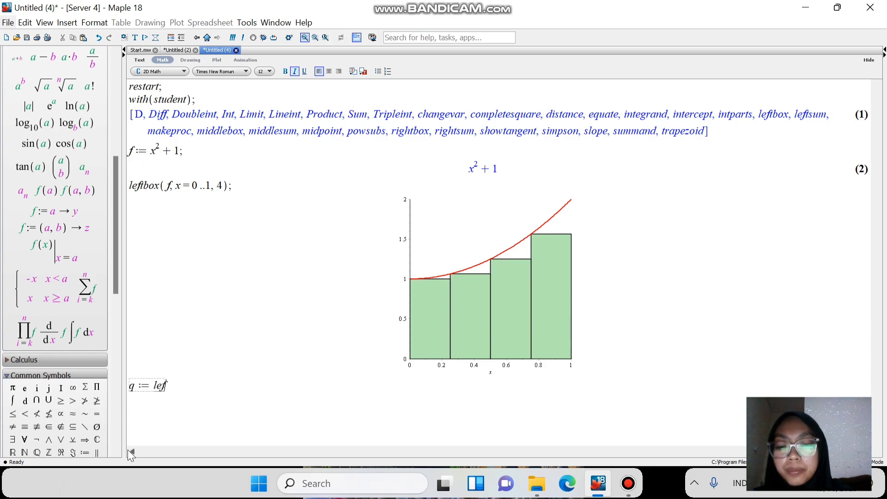
type("tsum")
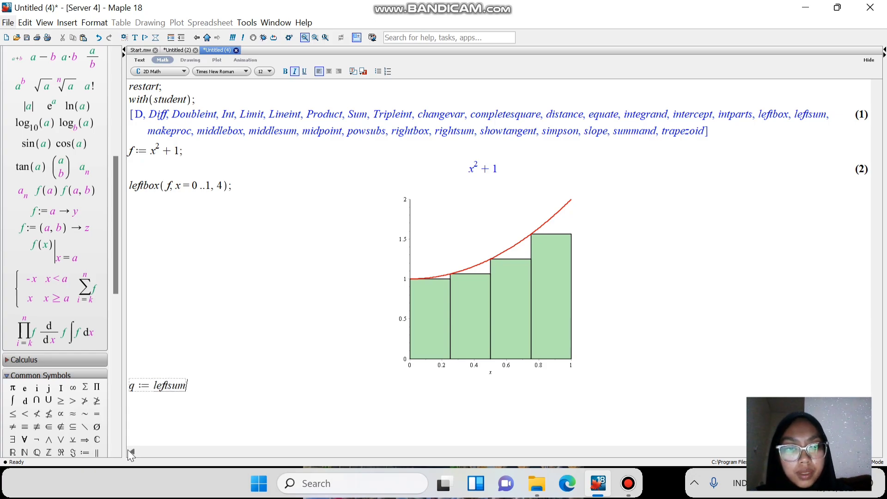
type("(f")
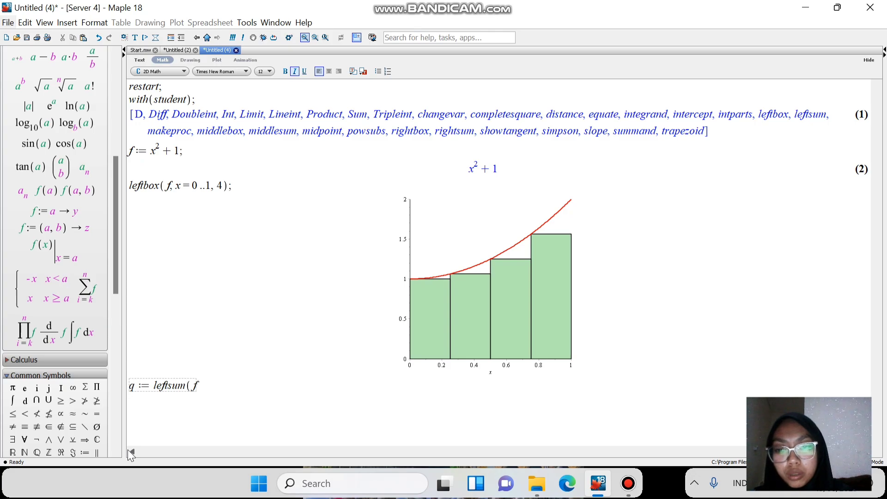
type(", x = ")
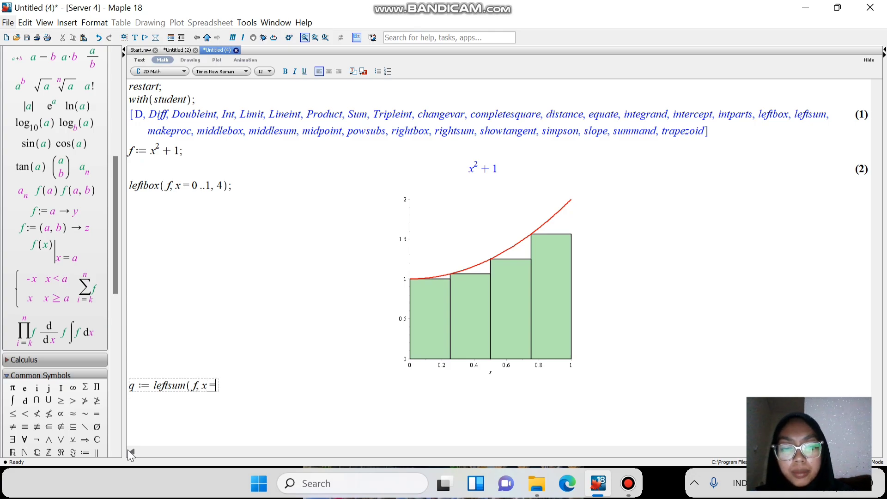
type("0 ..1, ")
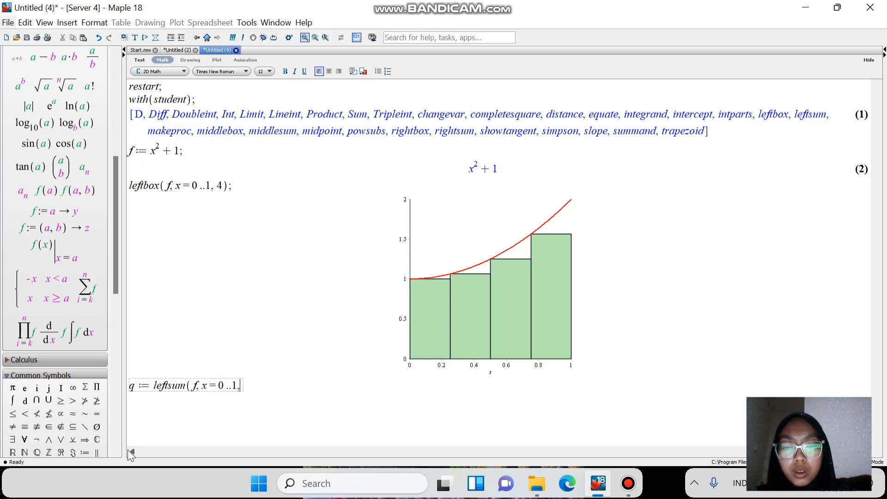
type("4)")
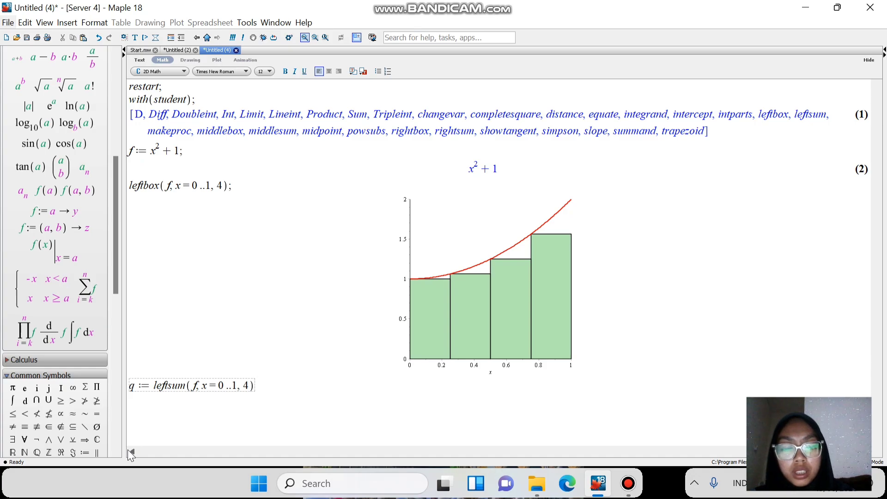
type(";")
key("Return")
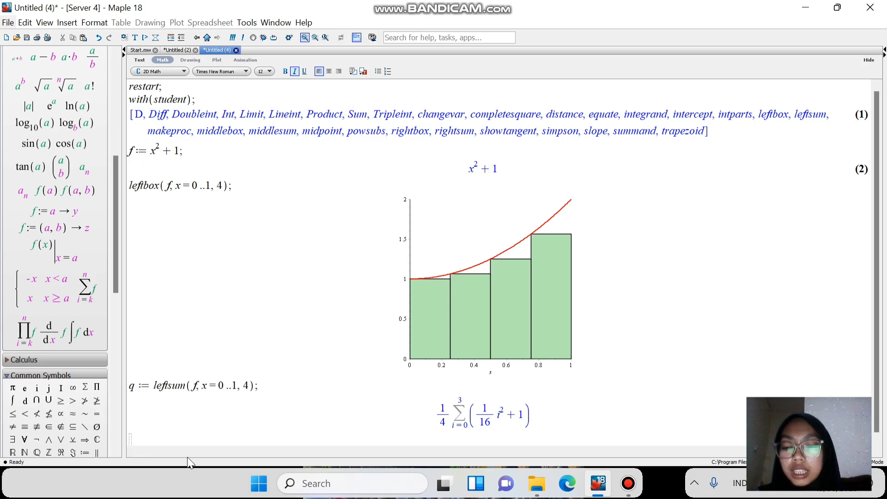
Compute the exact value of the left sum with A := value(q);
type("A ")
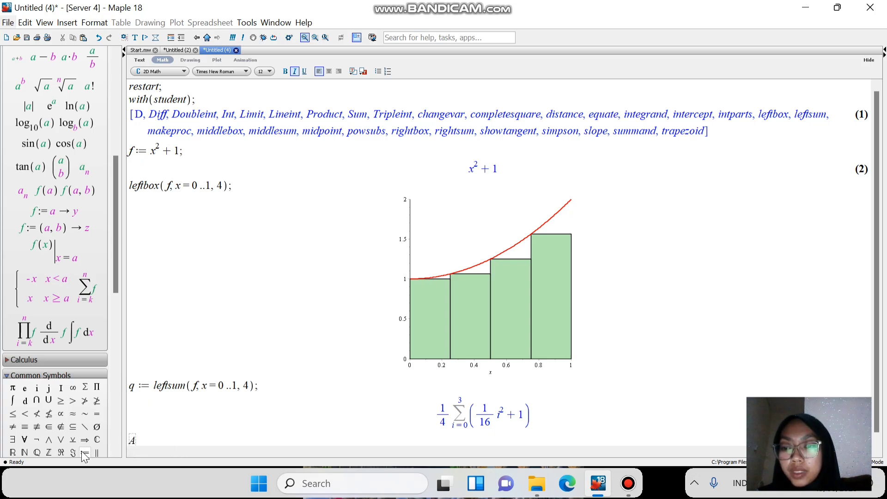
type(":= valu")
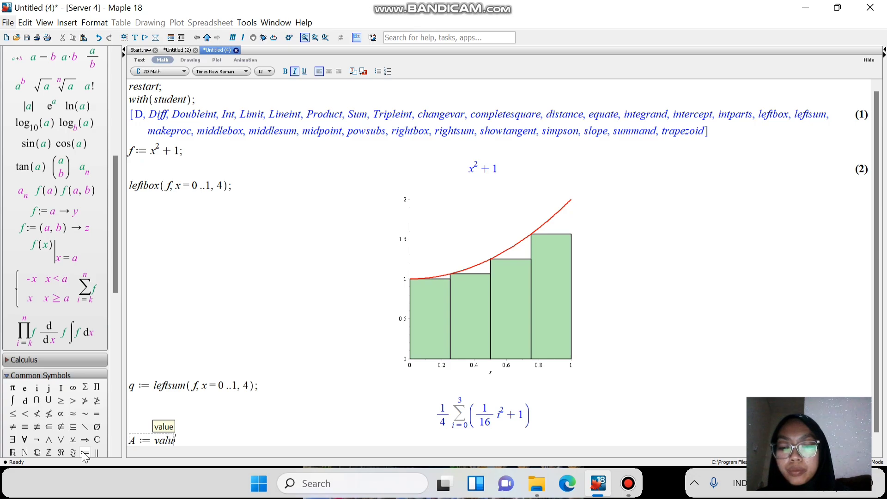
type("e")
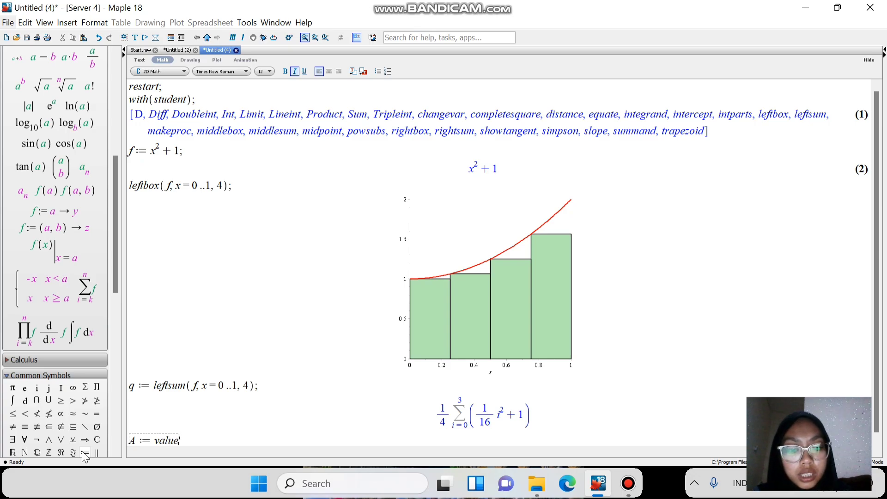
type("(q)")
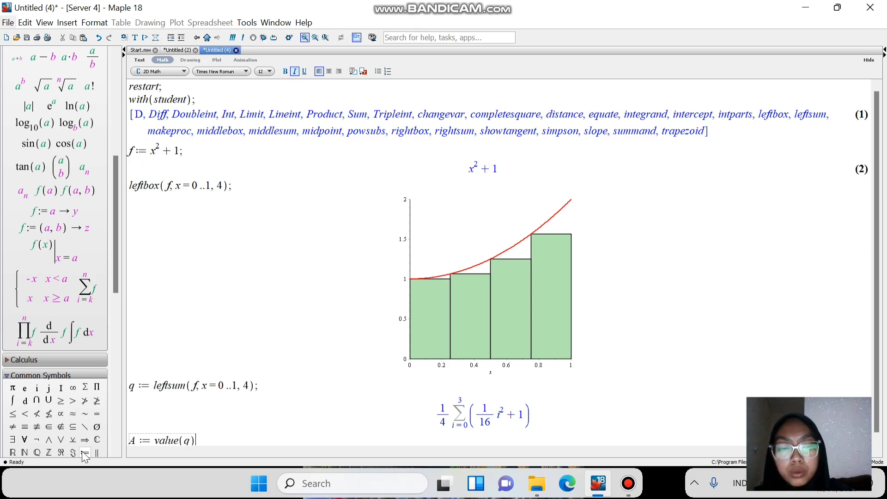
type(";")
key("Return")
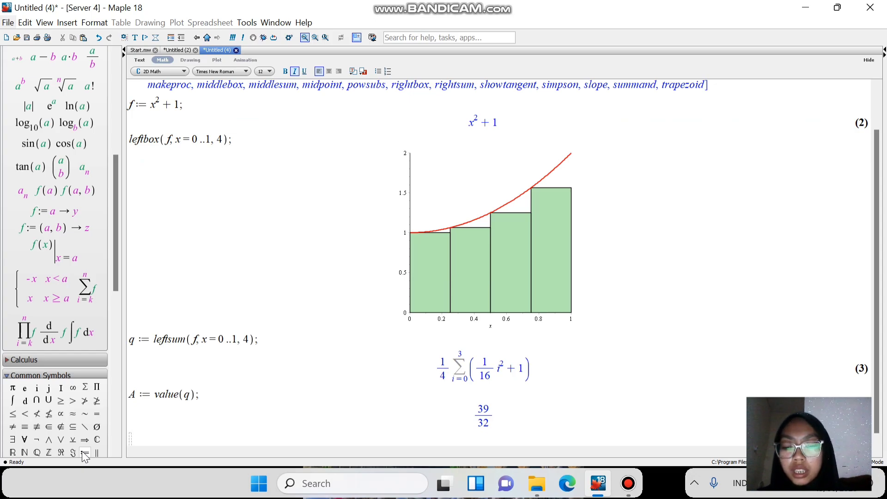
Convert the area A to a decimal number with evalf(A);
type("evalf")
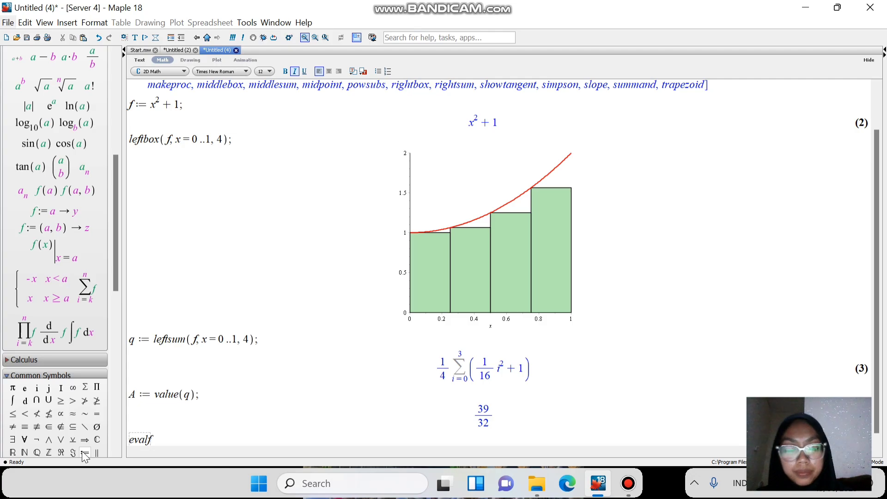
type("(")
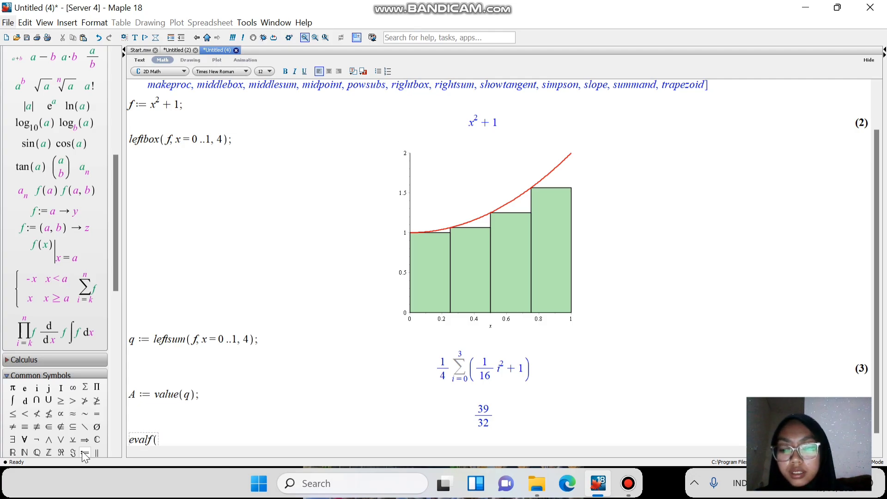
type("A)")
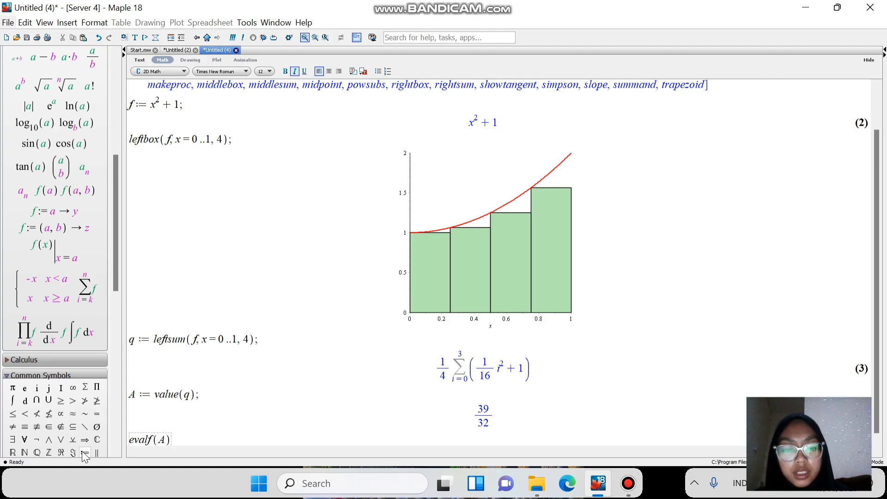
type(";")
key("Return")
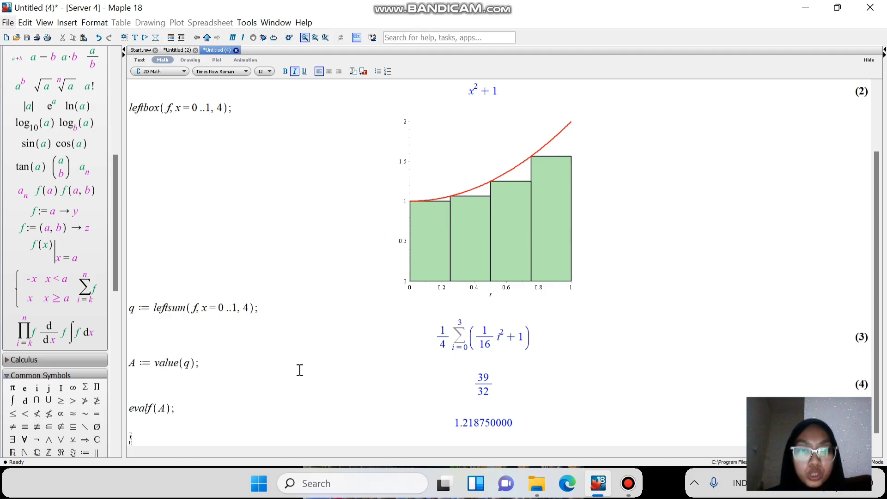
Plot ten left-endpoint rectangles under f with leftbox(f, x = 0 ..1, 10);
type("left")
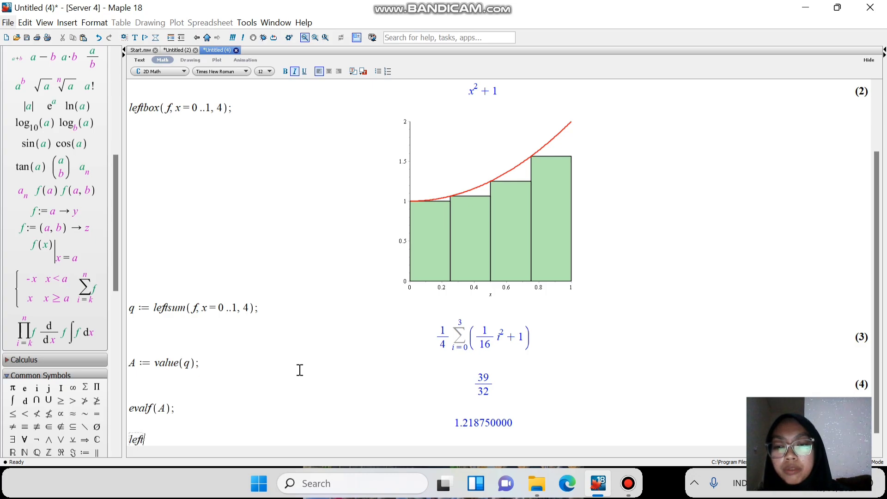
type("box")
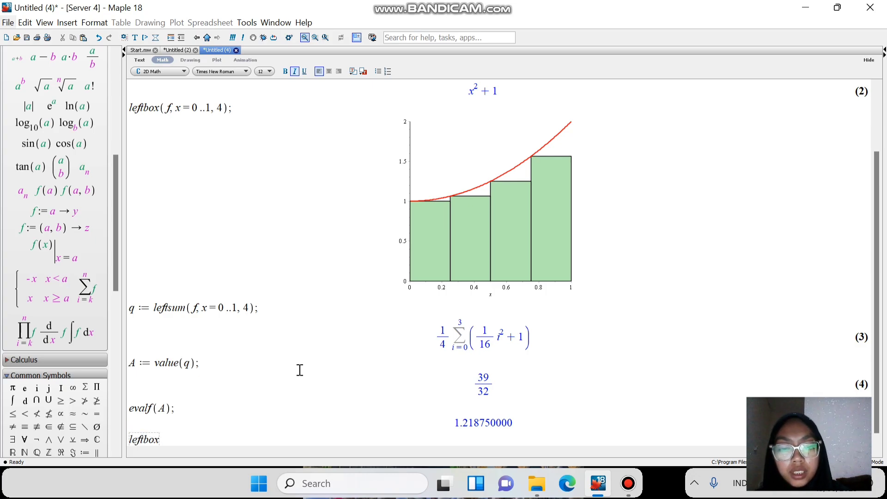
type("(f")
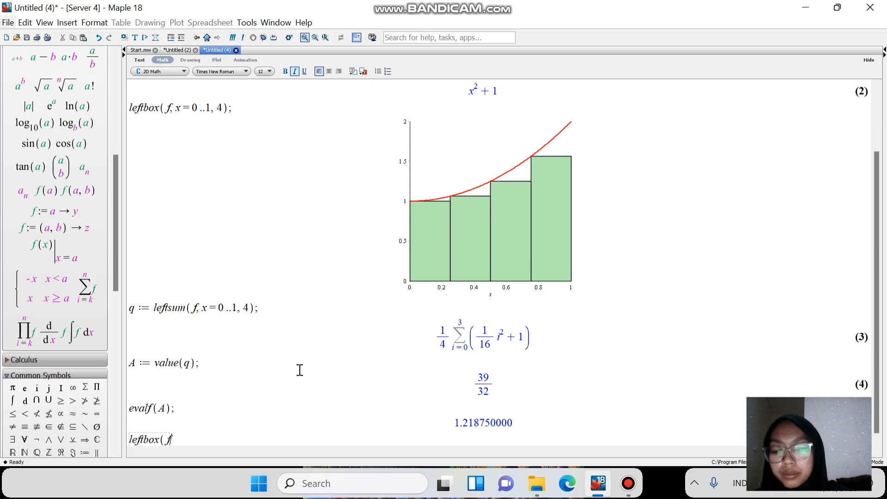
type(", x=0..1, 10")
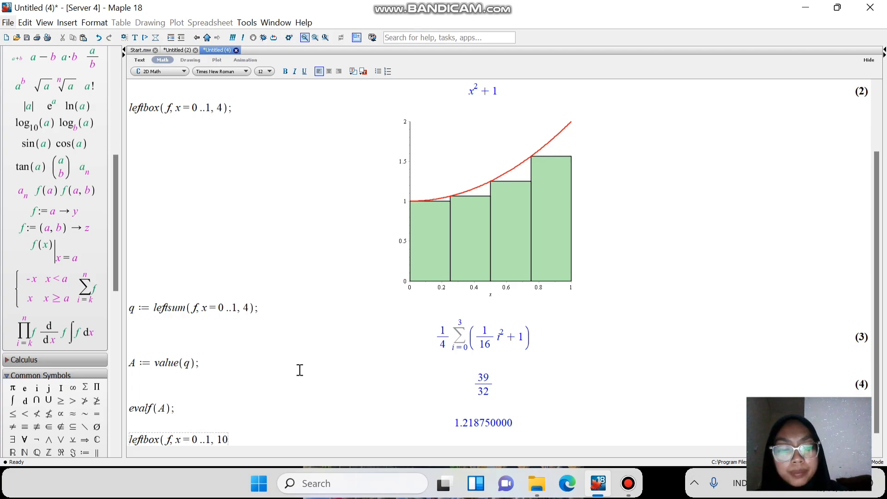
type(");")
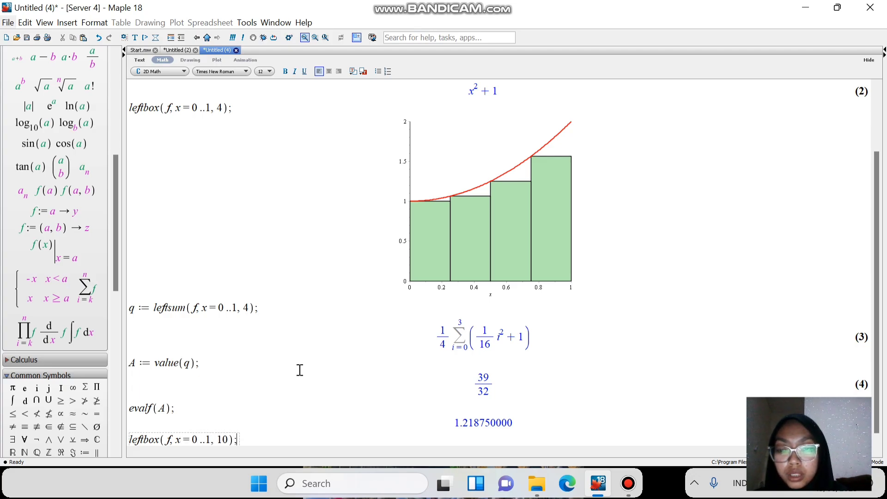
key("Return")
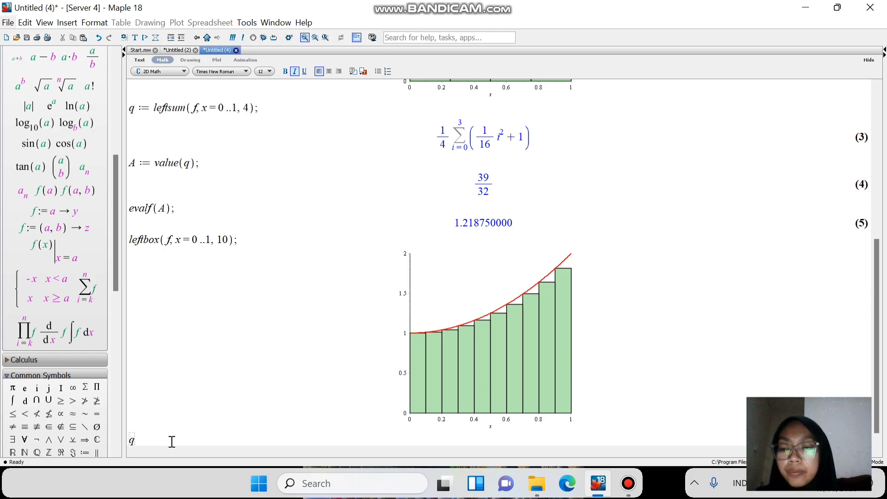
Assign the ten-rectangle left Riemann sum of f to q with q := leftsum(f, x = 0 ..1, 10);
left_click(83, 454)
type("l")
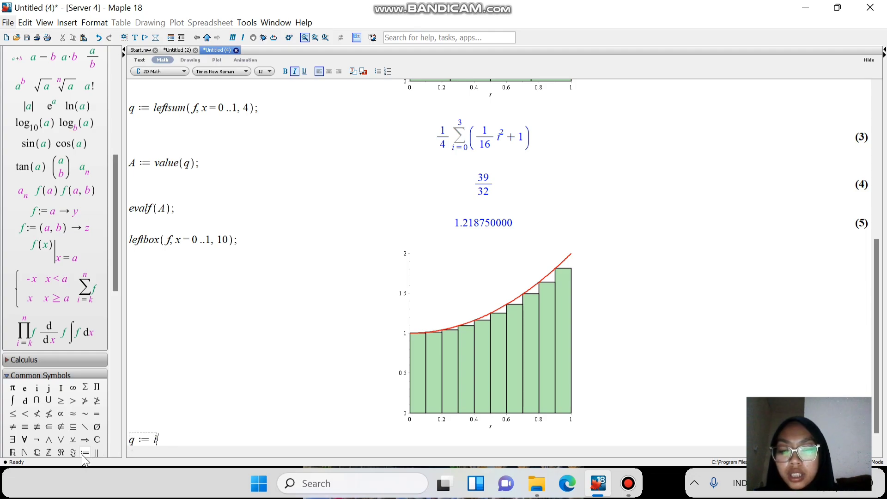
type("efts")
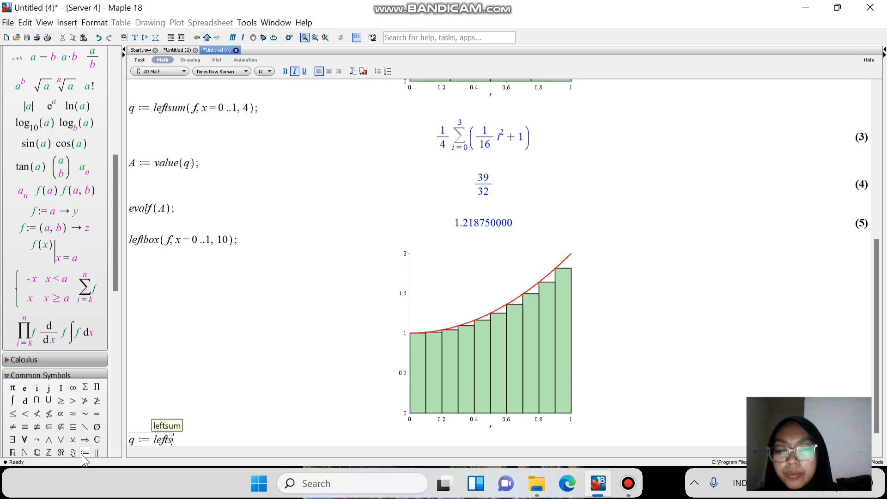
type("um(")
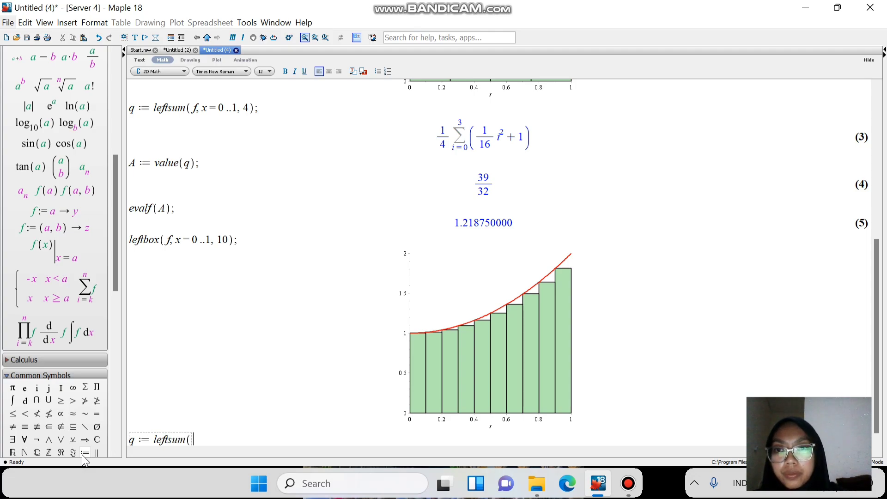
type("f, x ")
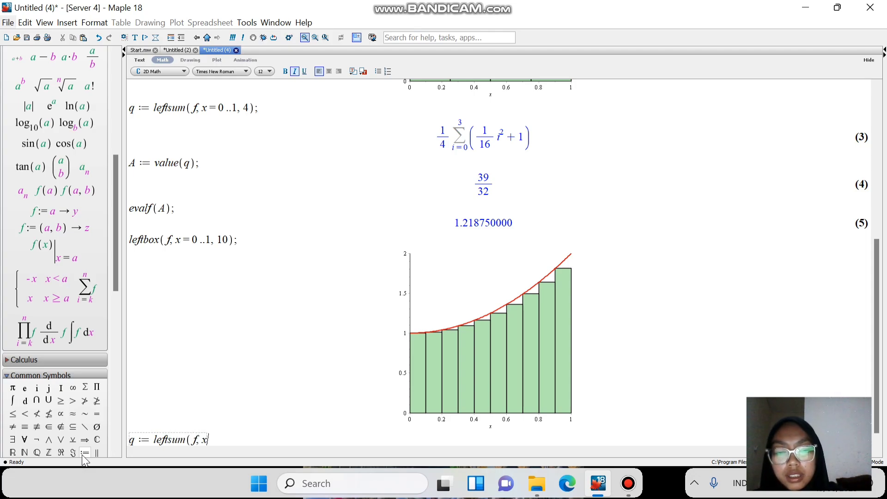
type("= 0 ..1,")
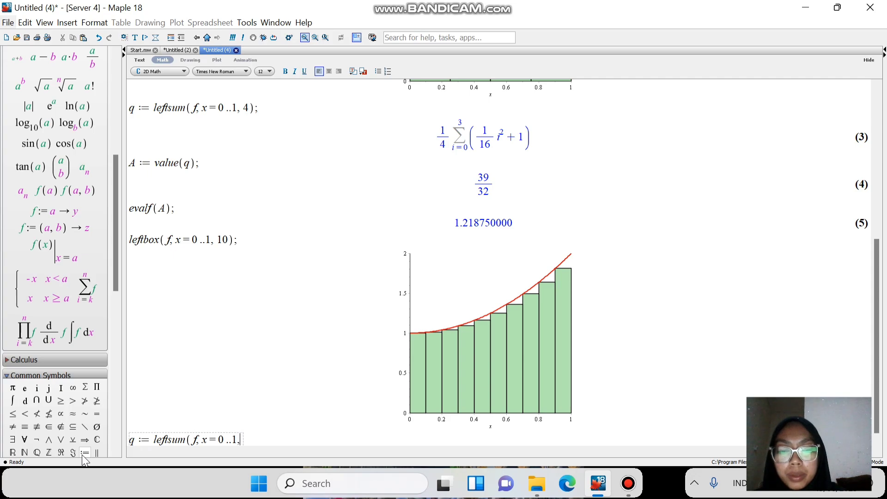
type(" 10);")
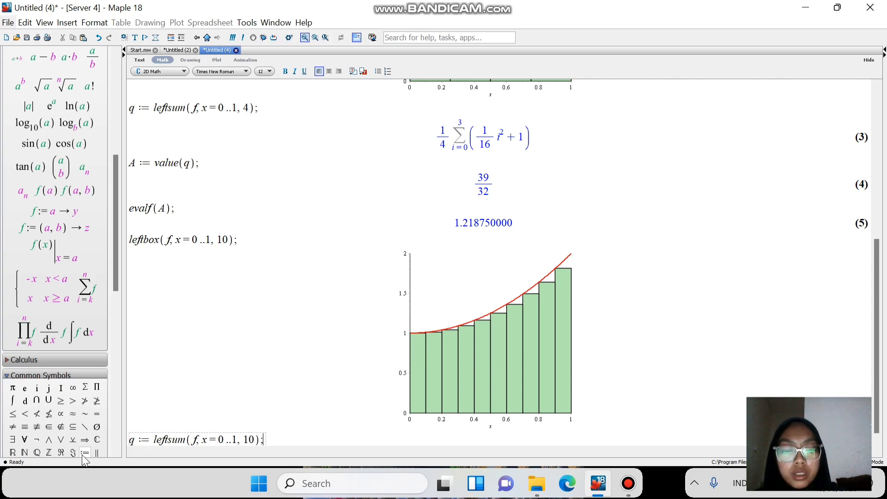
key("Return")
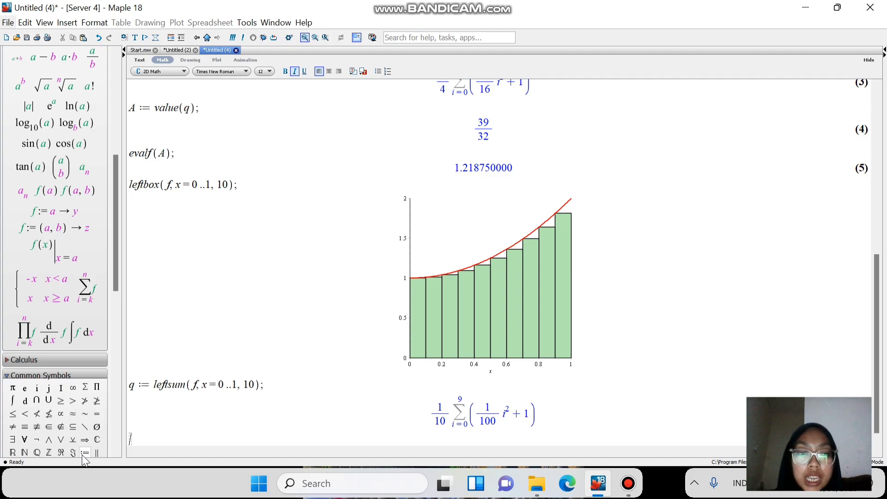
Compute the exact value of the ten-rectangle sum with A := value(q);
type("A")
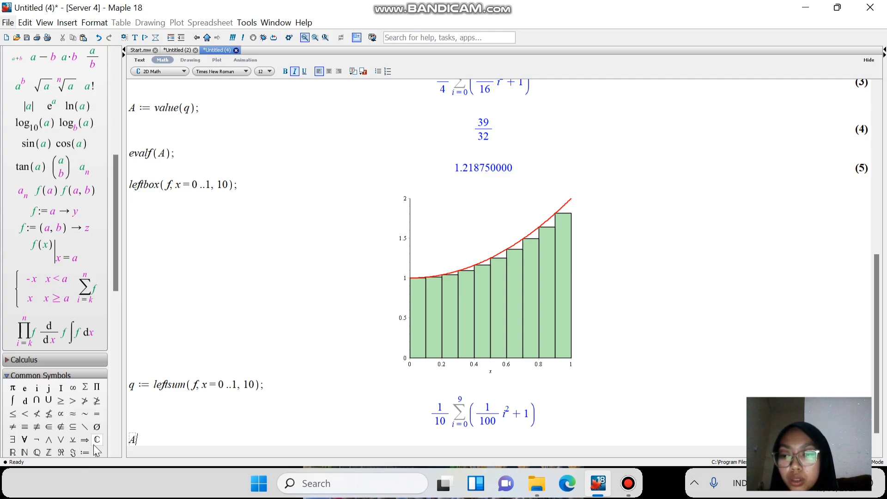
left_click(85, 451)
type("value")
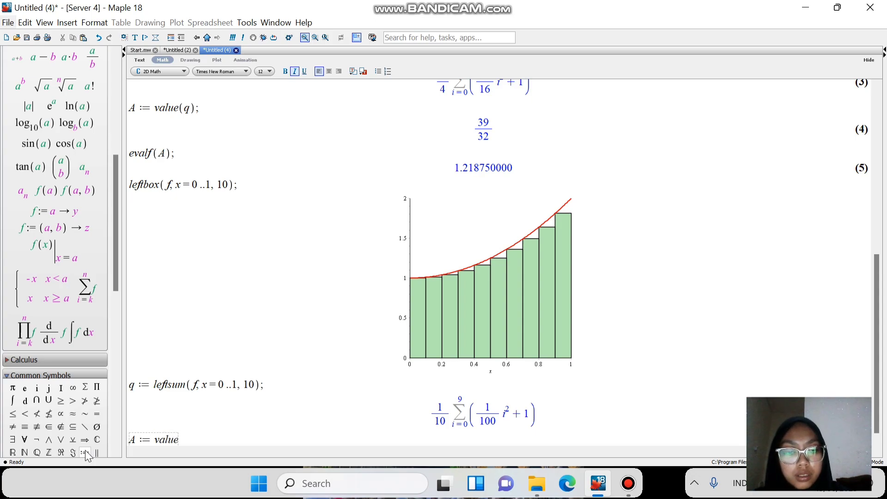
type("(q)")
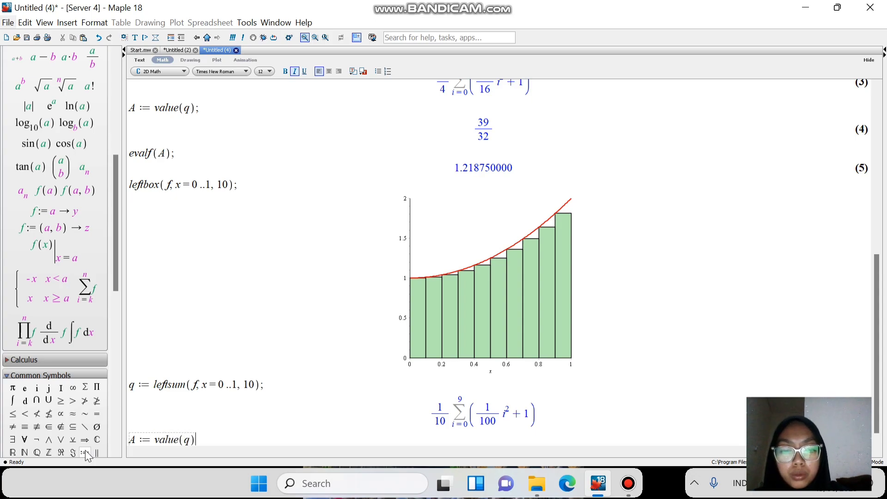
type(";")
key("Return")
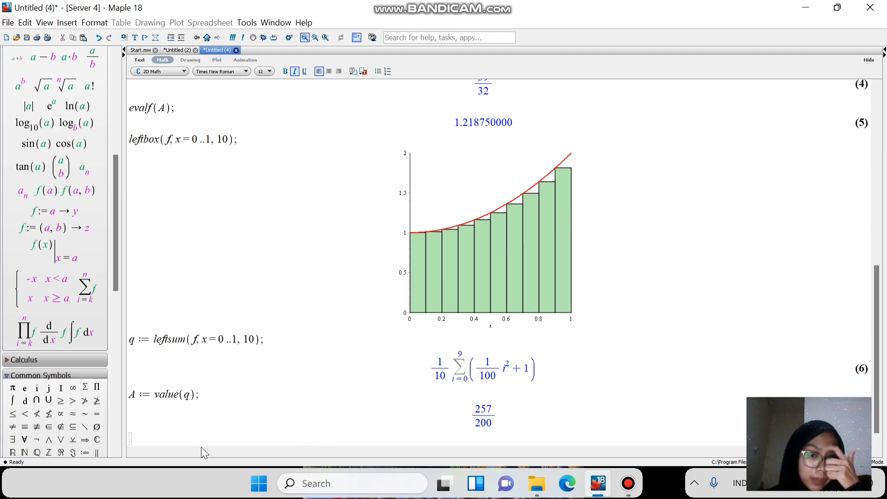
Convert the ten-rectangle area A to a decimal number with evalf(A);
type("eva")
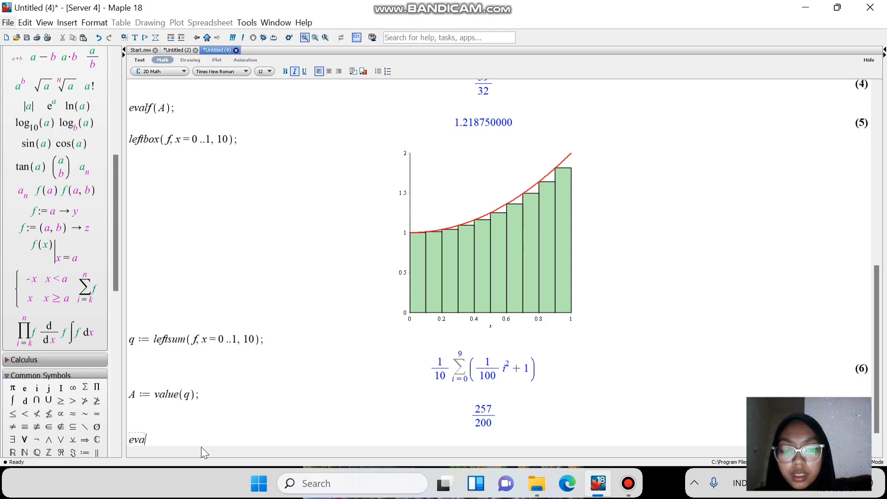
type("lf(")
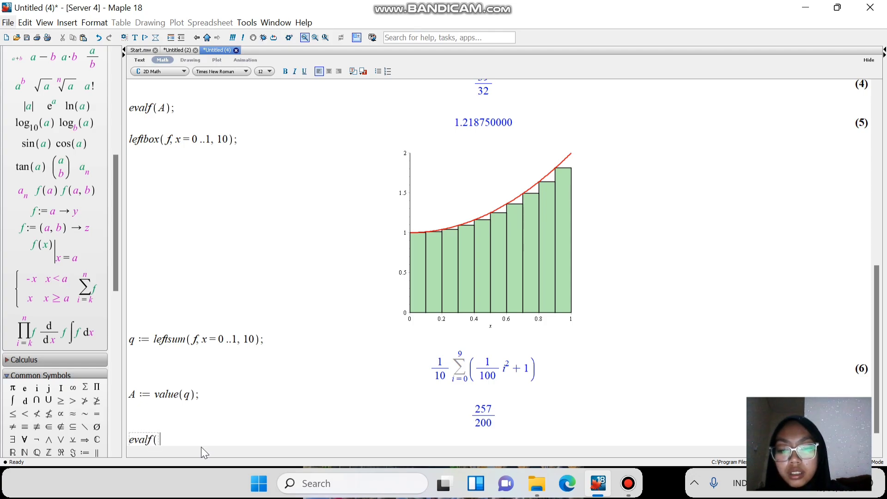
type("A);")
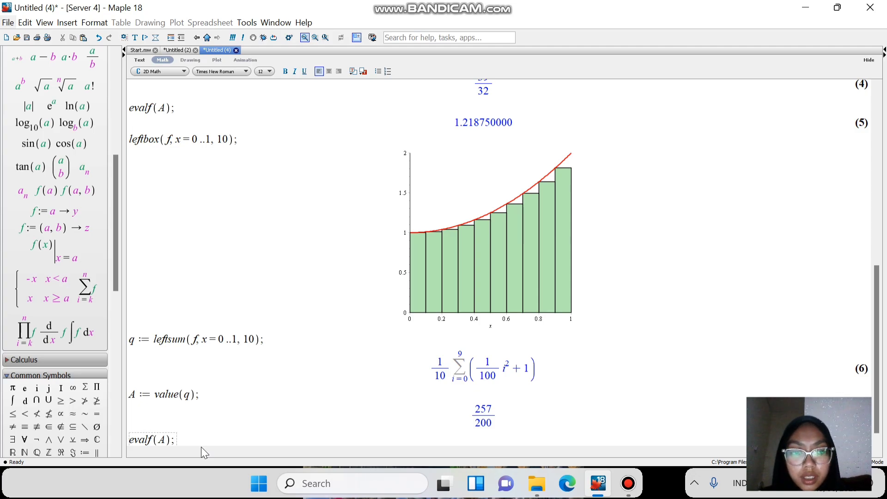
key("Return")
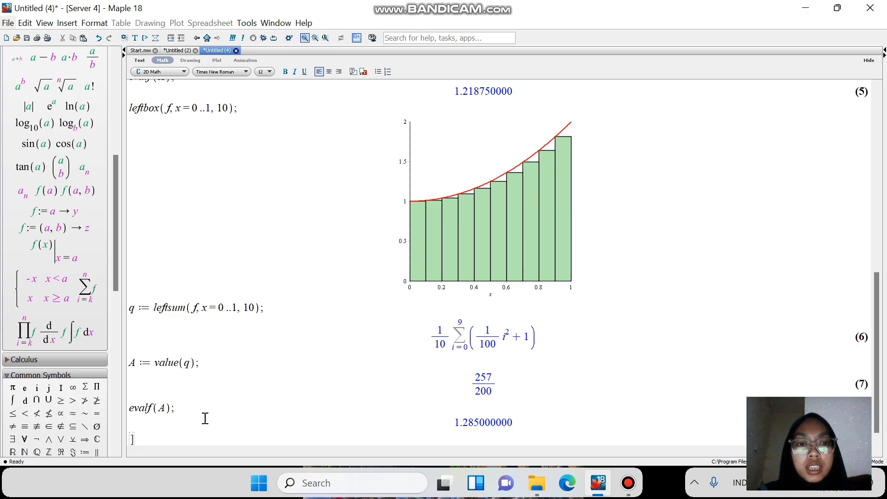
Plot 100 left-endpoint rectangles under f with leftbox(f, x = 0 ..1, 100);
type("left")
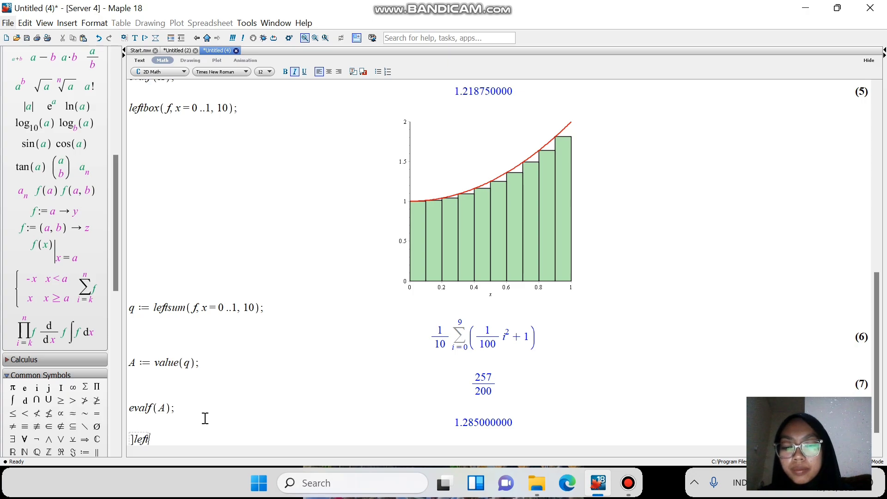
type("box")
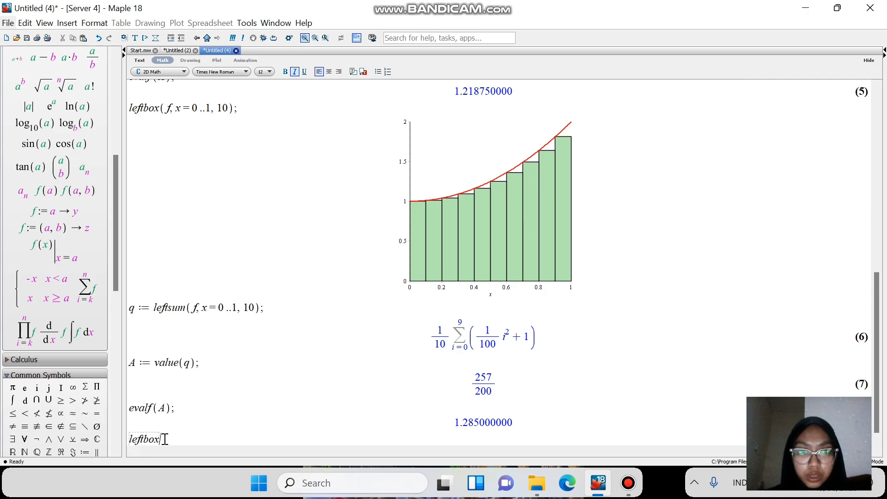
type("(f, ")
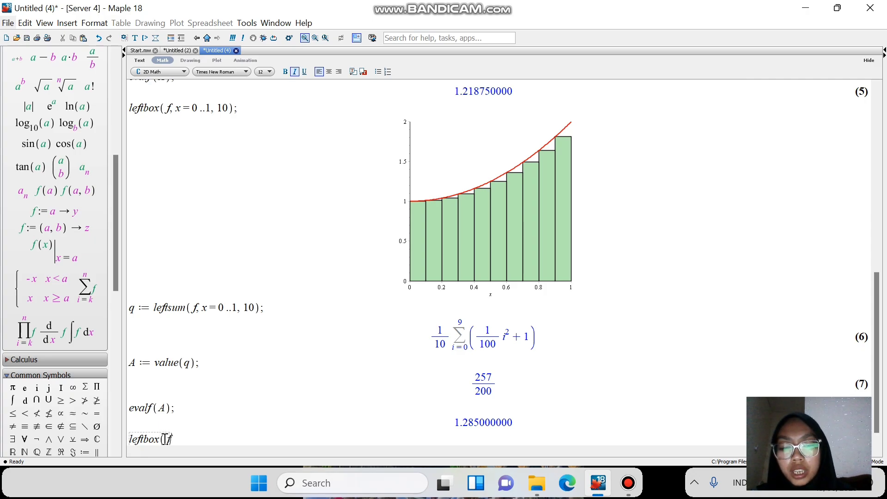
type("x=0..1")
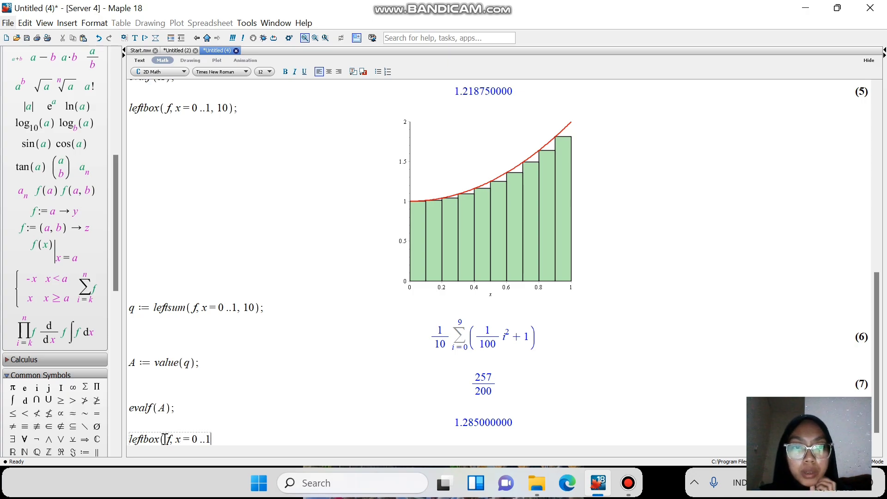
type(", ")
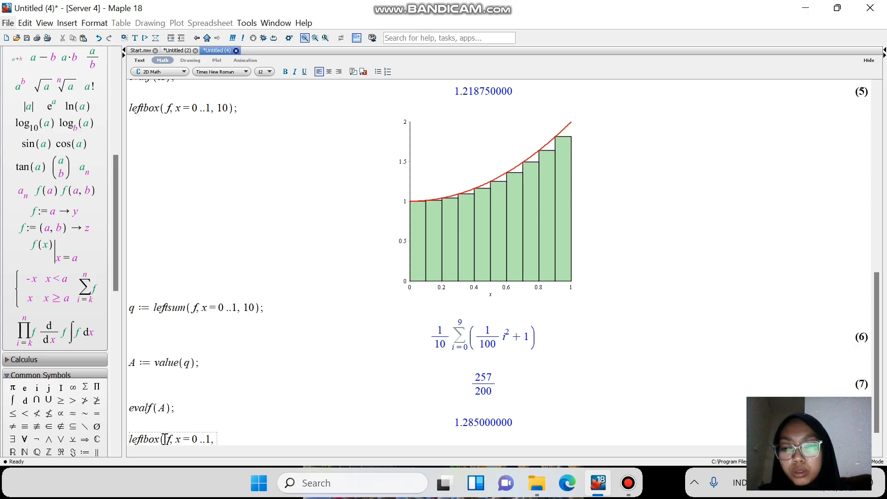
type("100")
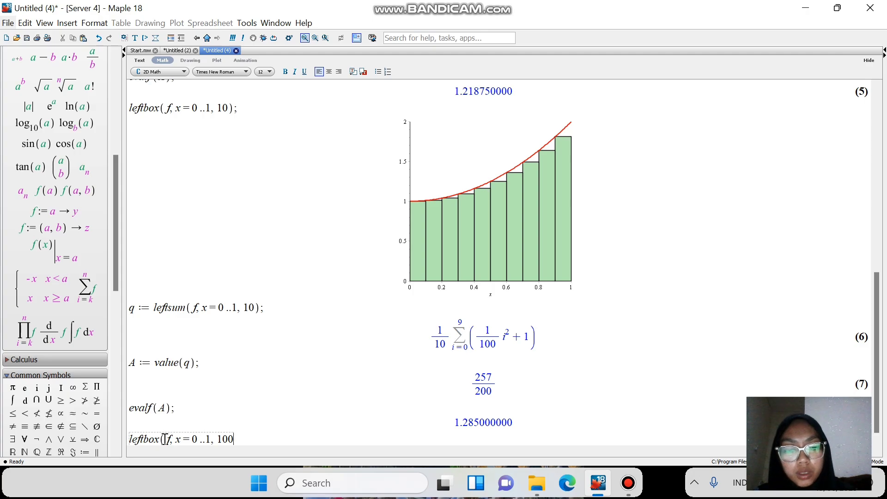
type(");")
key("Return")
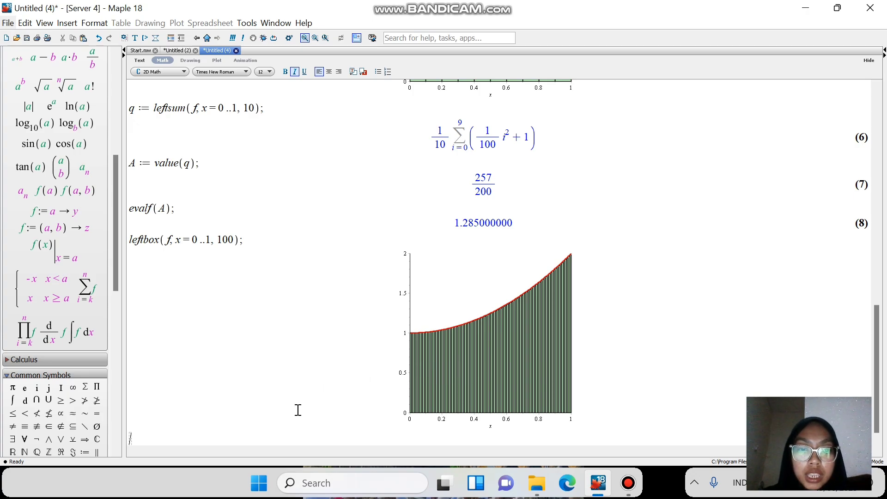
Assign the 100-rectangle left Riemann sum of f to q with q := leftsum(f, x = 0 ..1, 100);
type("q")
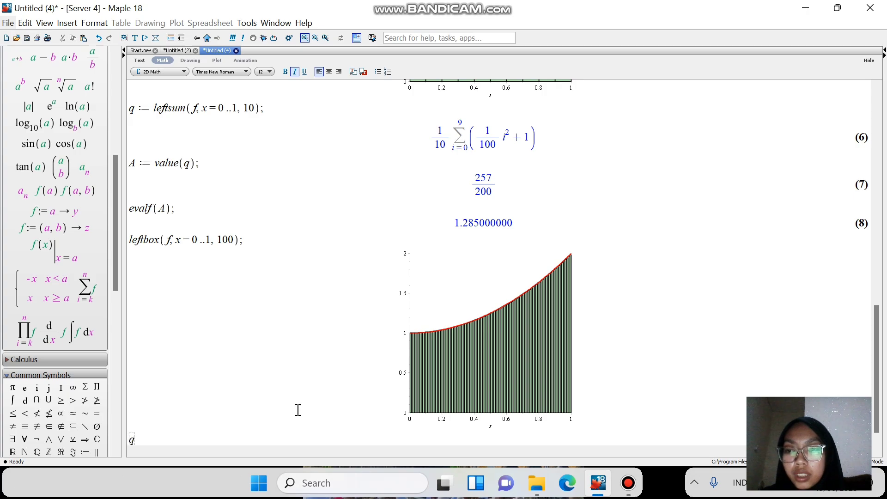
left_click(85, 452)
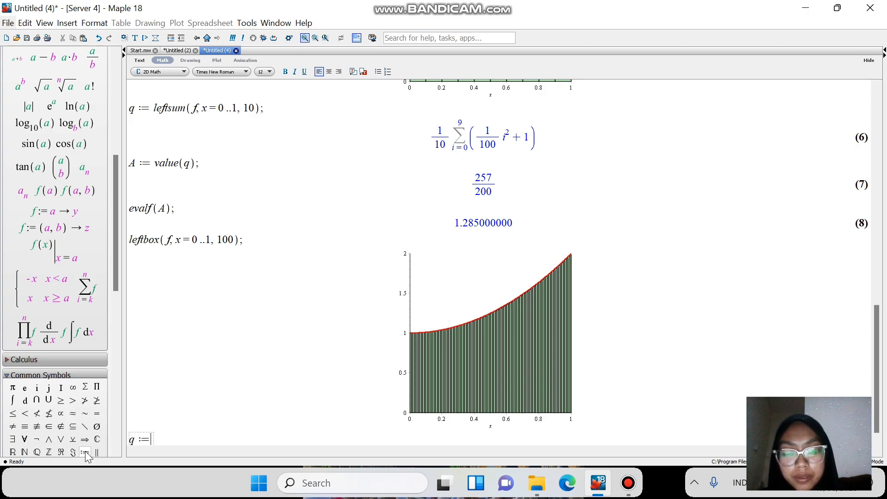
type("leftsu")
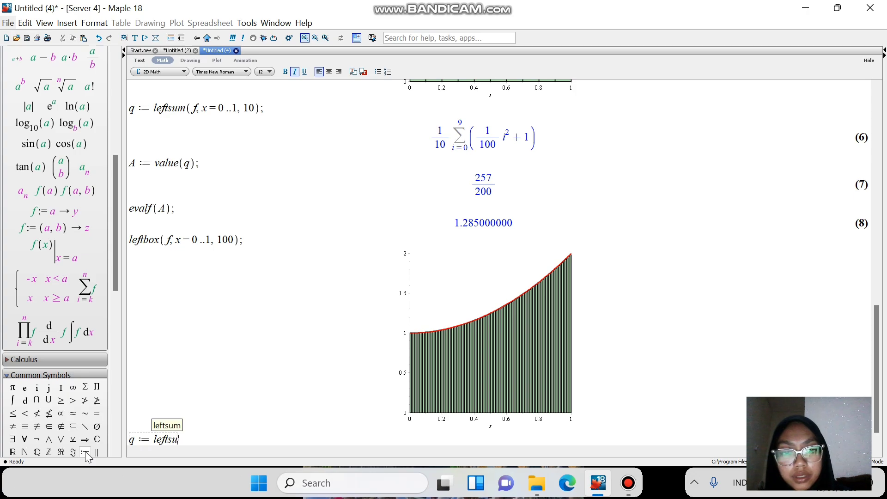
type("m")
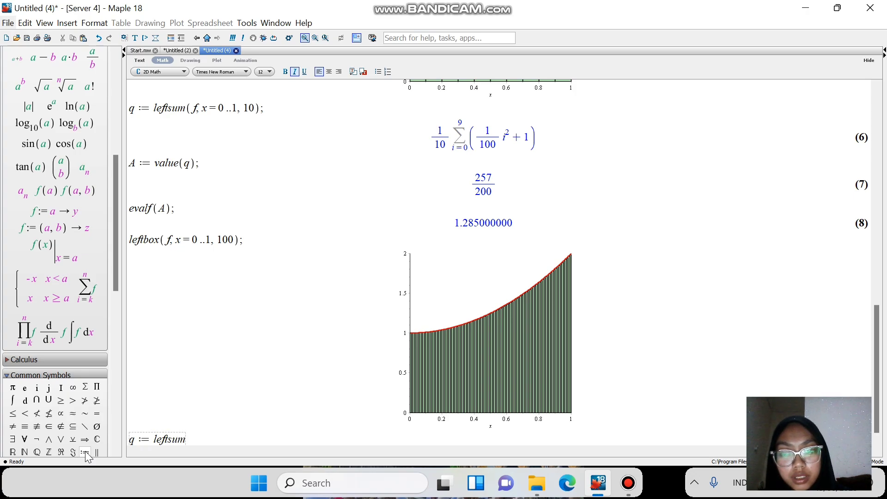
type("(f,")
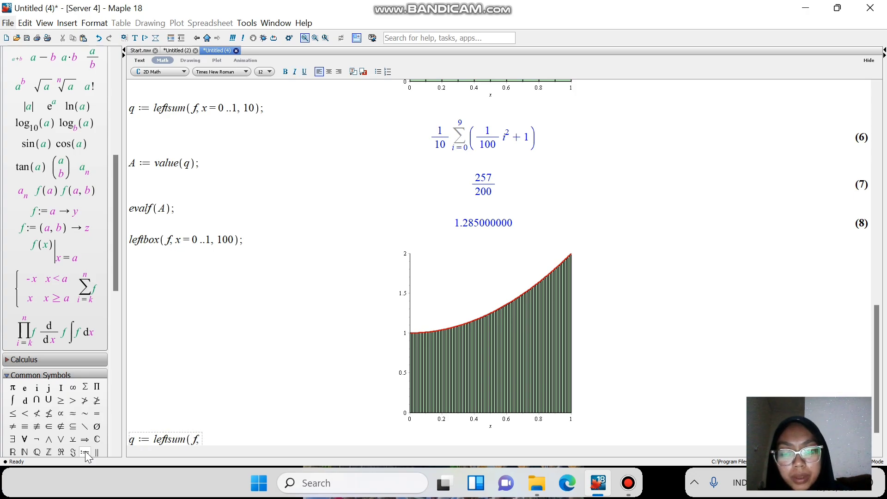
type(" x = 0 ..")
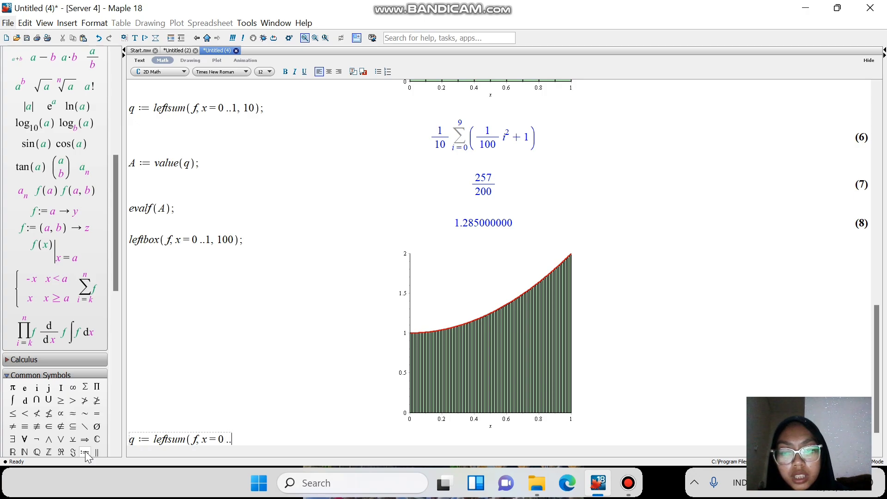
type("1, ")
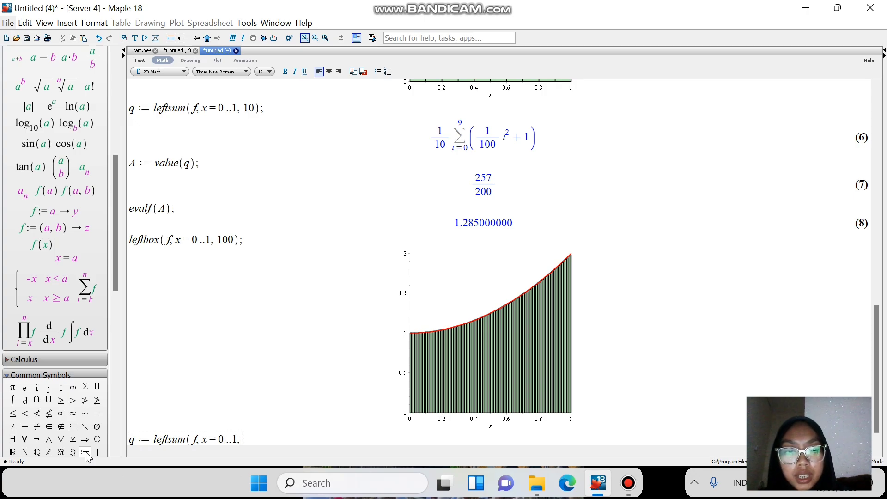
type("100")
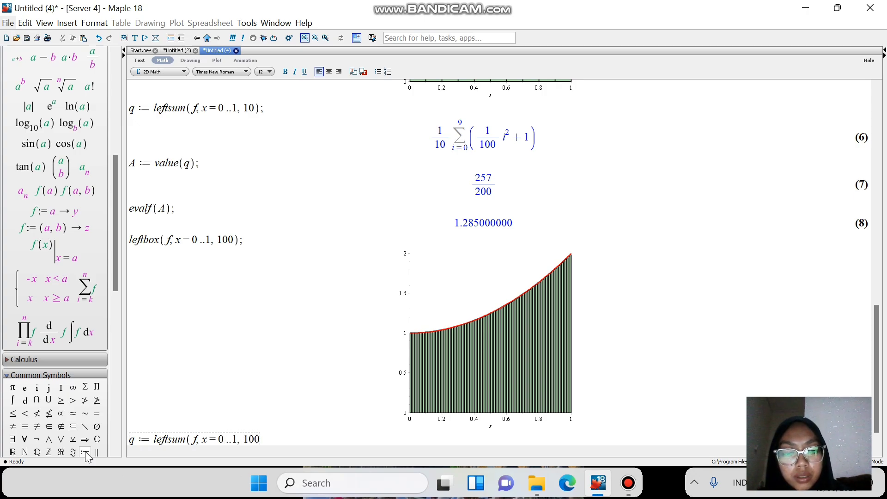
type(");")
key("Return")
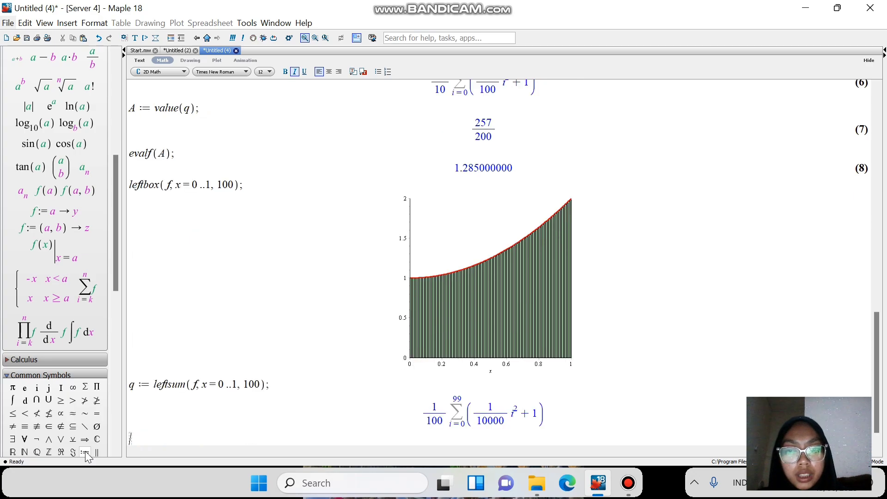
Compute the exact value of the 100-rectangle sum with A := value(q);
type("a")
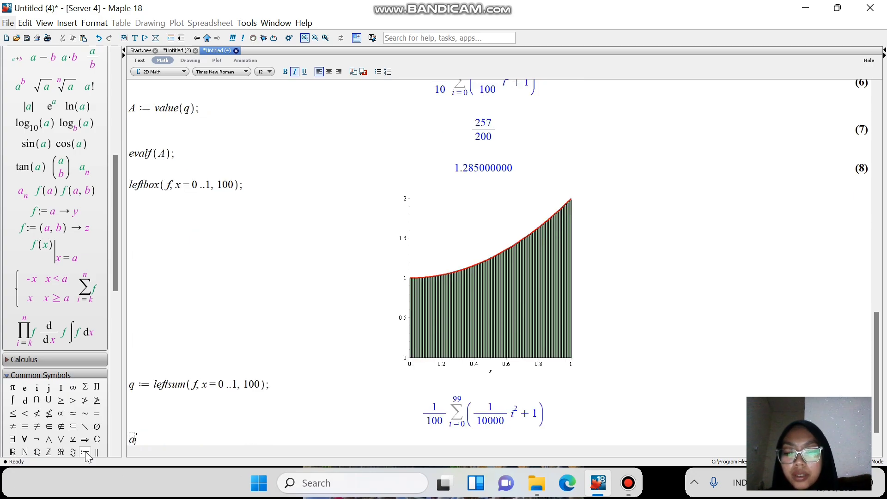
left_click(85, 452)
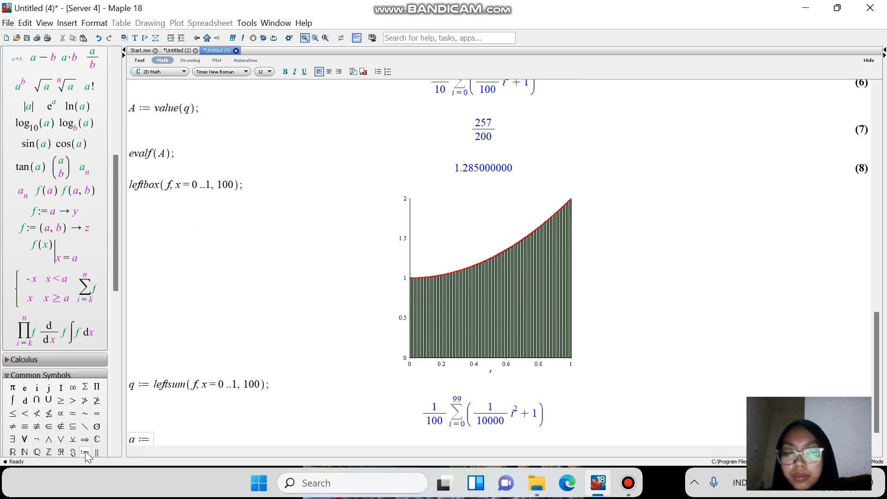
key("BackSpace")
key("BackSpace")
type("A")
left_click(86, 453)
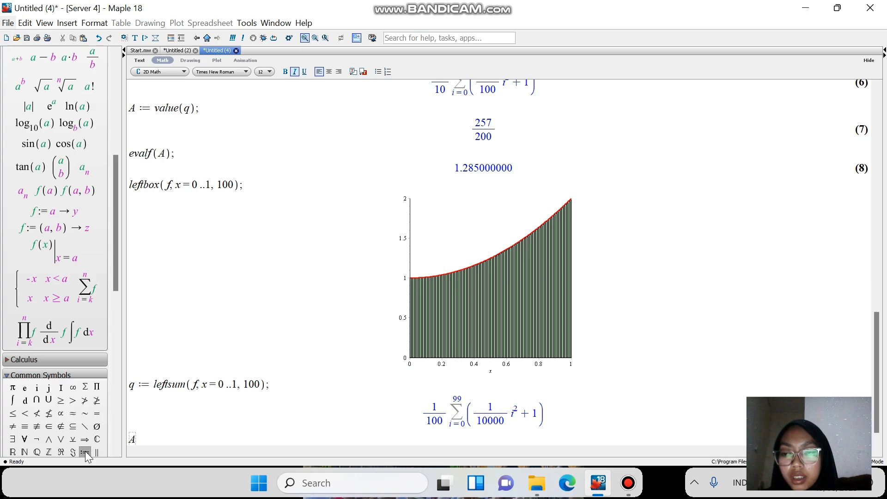
type("value")
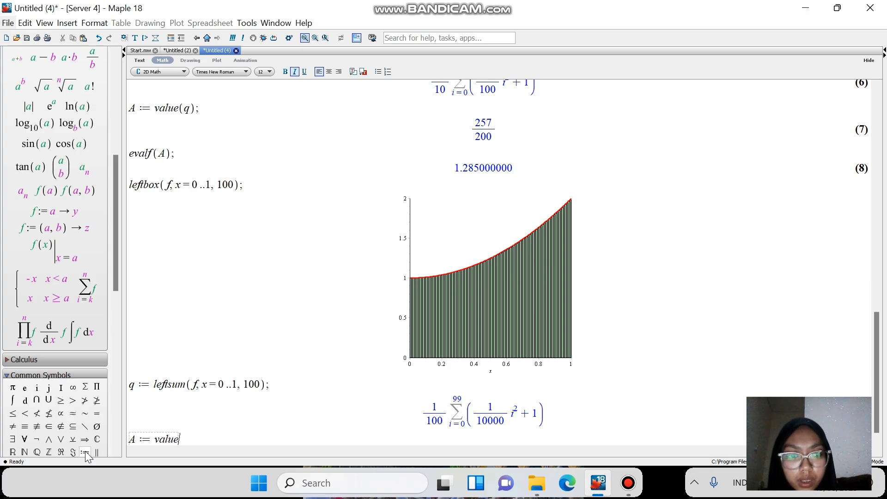
type("(q)")
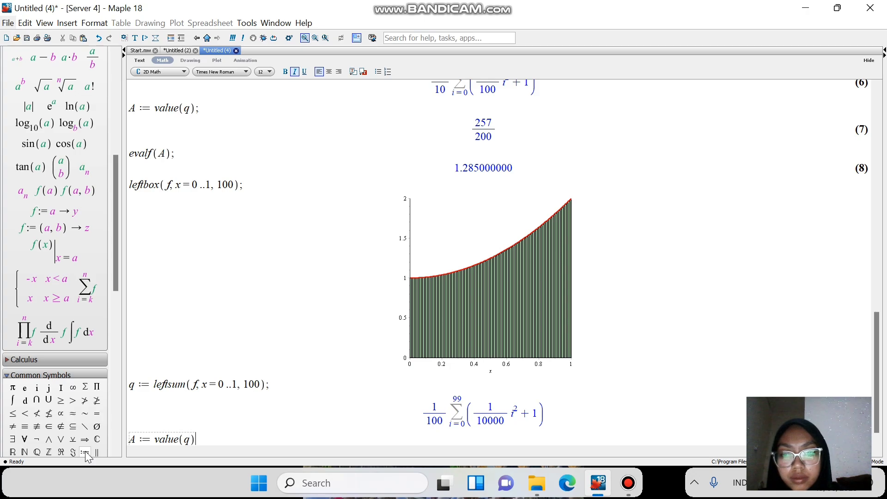
type(";")
key("Return")
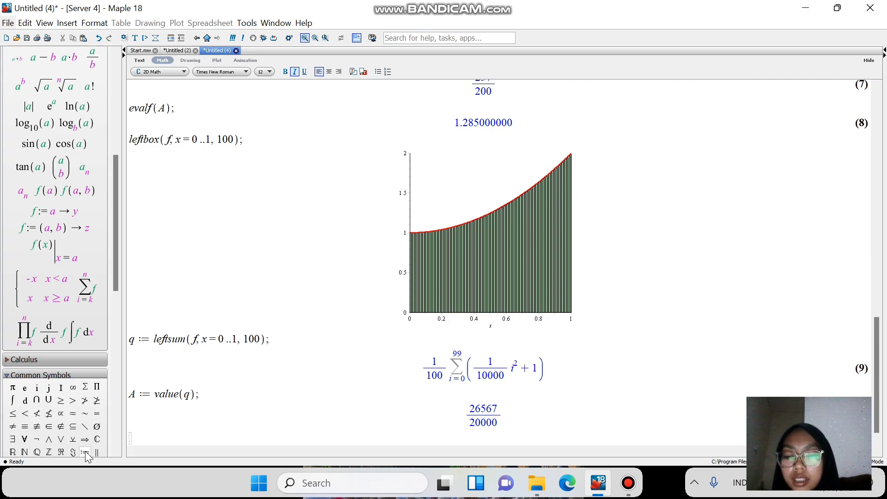
Convert the 100-rectangle area A to a decimal number with evalf(A);
type("evalf")
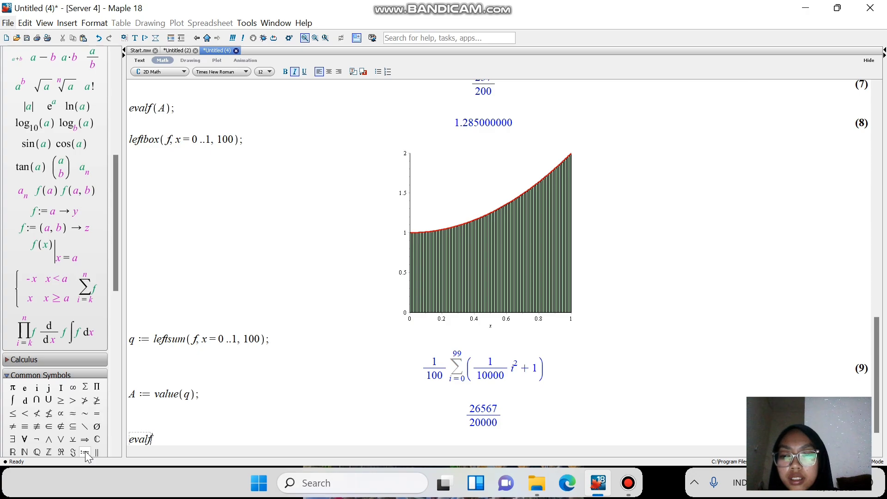
type("(")
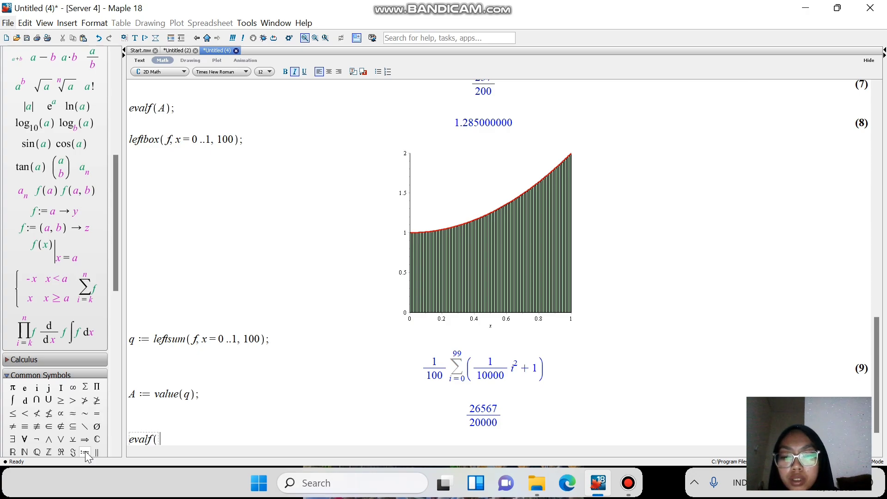
type("A);")
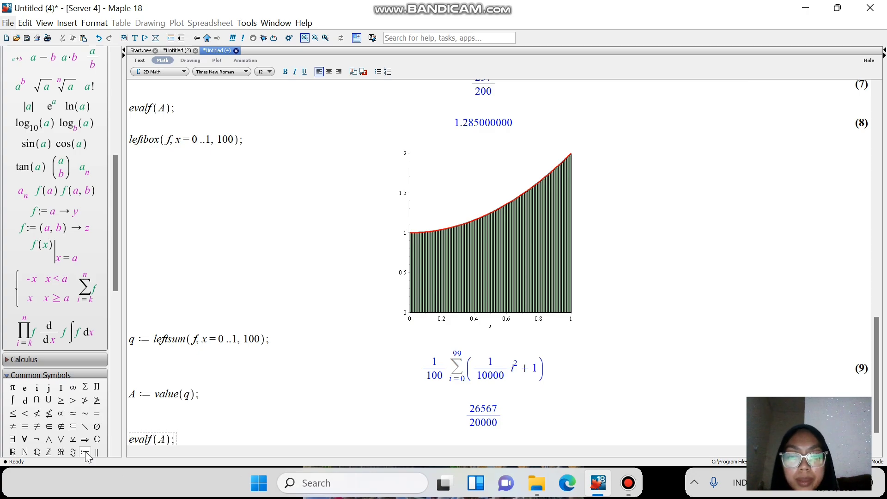
key("Return")
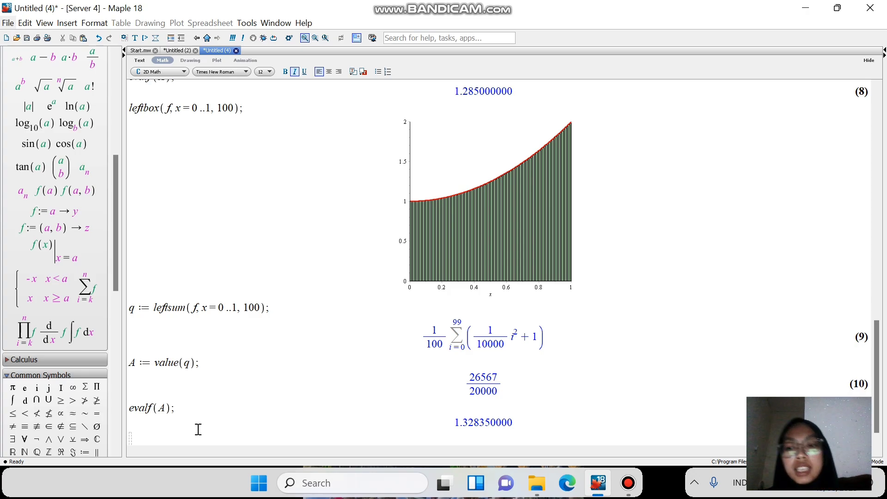
Clear the session and reload the student package with restart; and with(student); in one input block
type("restart")
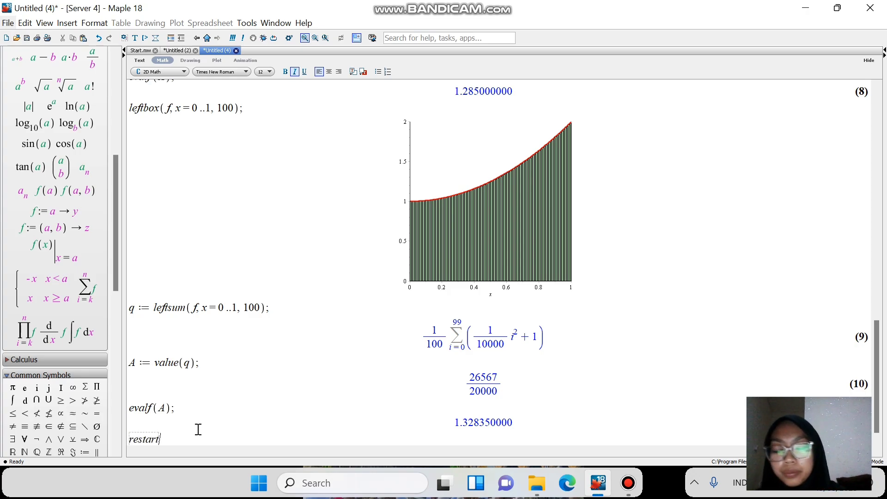
type(";")
key("shift+Return")
type("with")
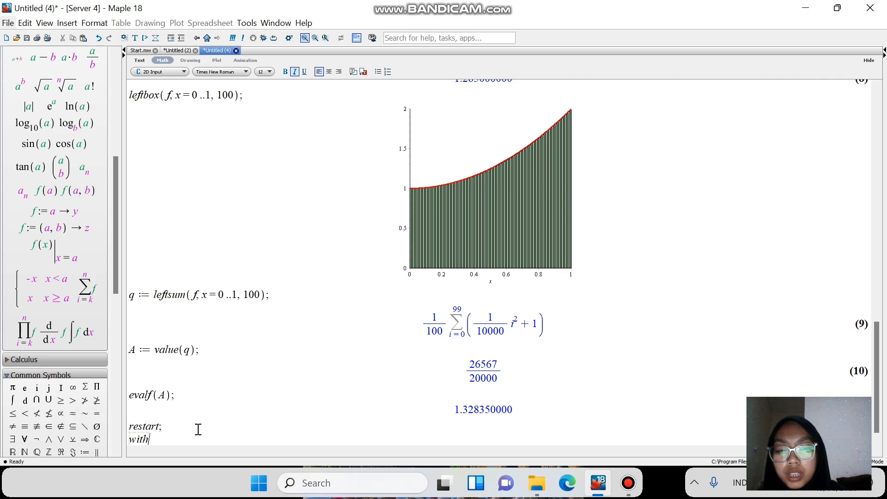
type("(student")
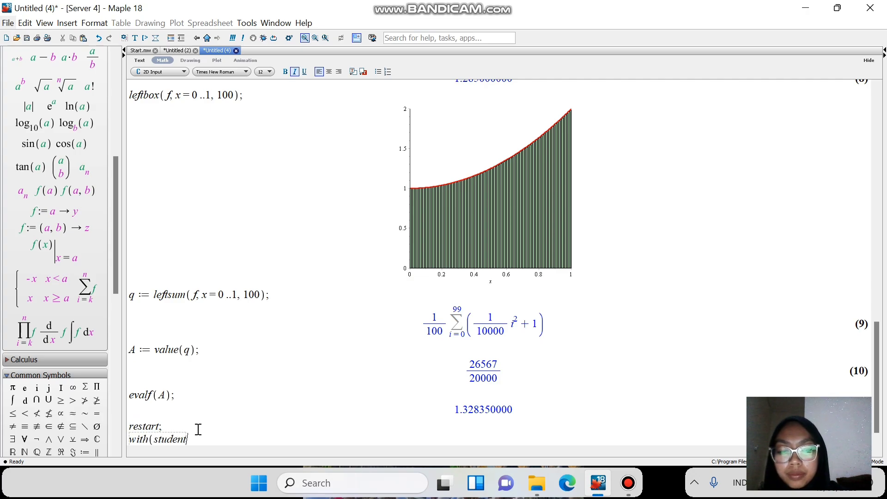
type(");")
key("Return")
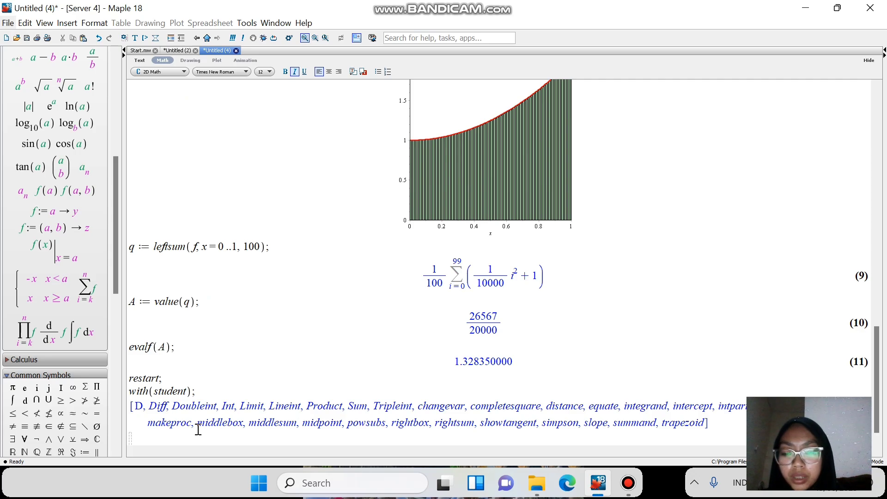
Define the function again after the restart with f := x^2 + 1;
type("f")
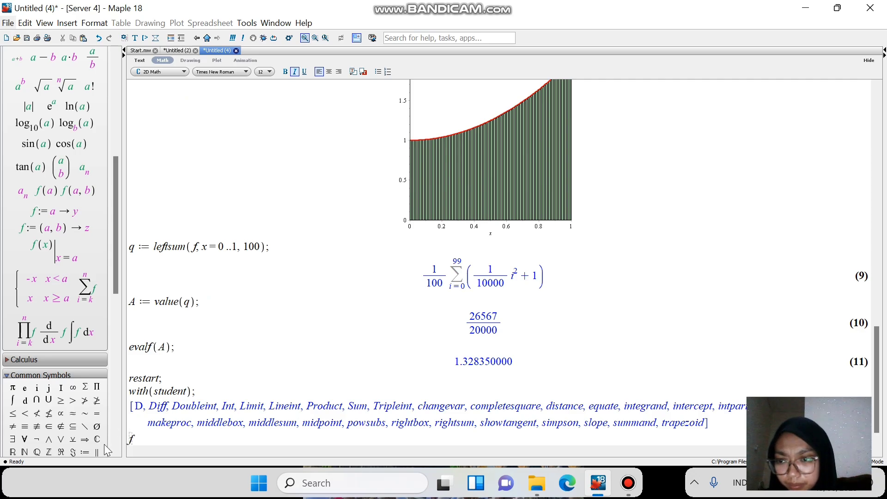
left_click(84, 453)
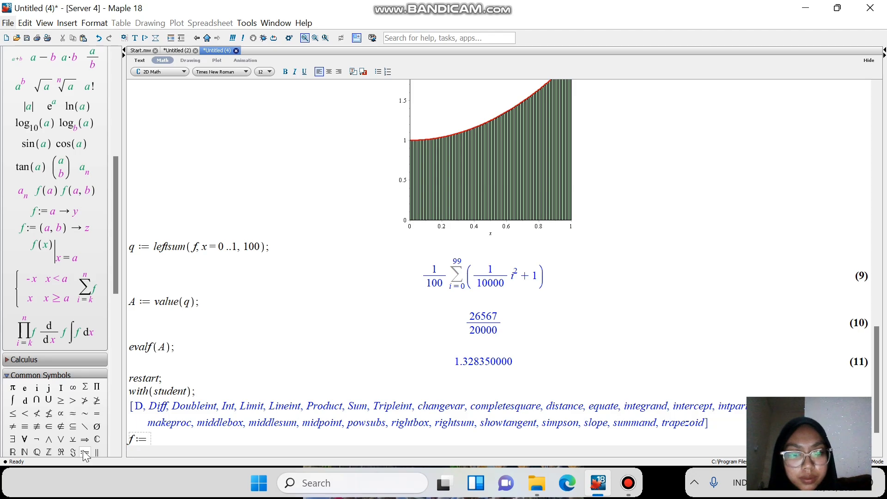
type("x")
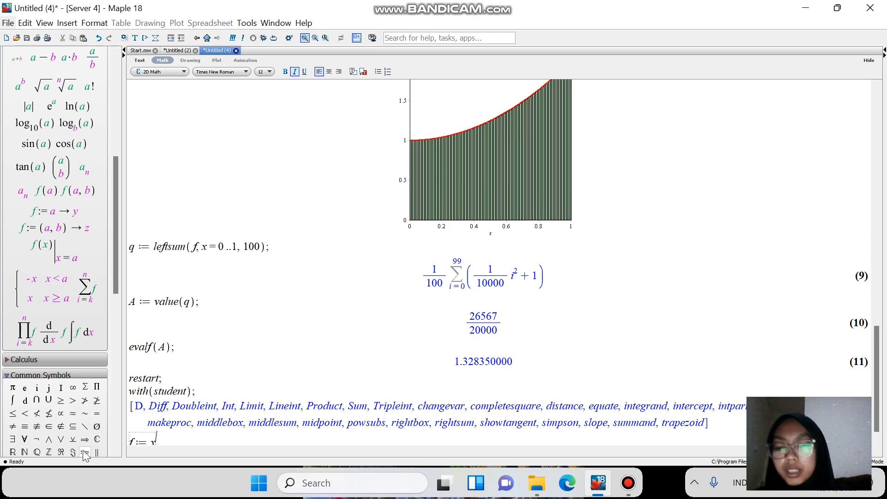
type("^2")
key("Right")
type("+1")
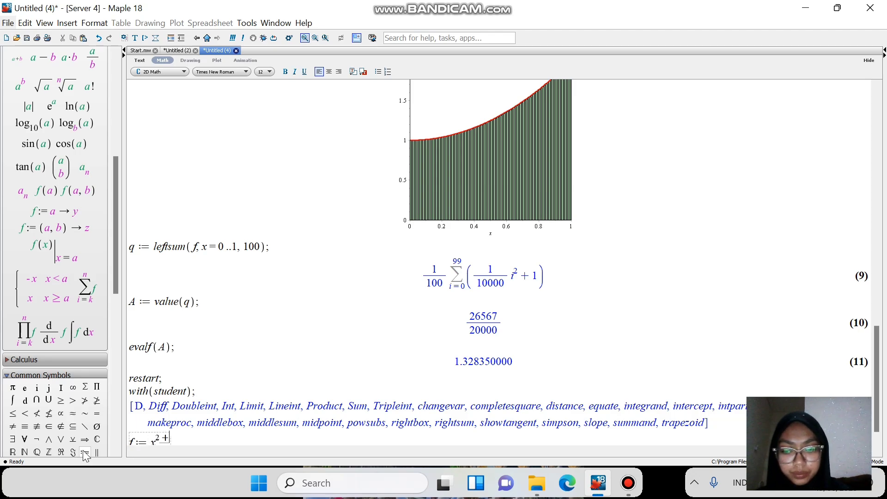
key("BackSpace")
key("BackSpace")
key("Right")
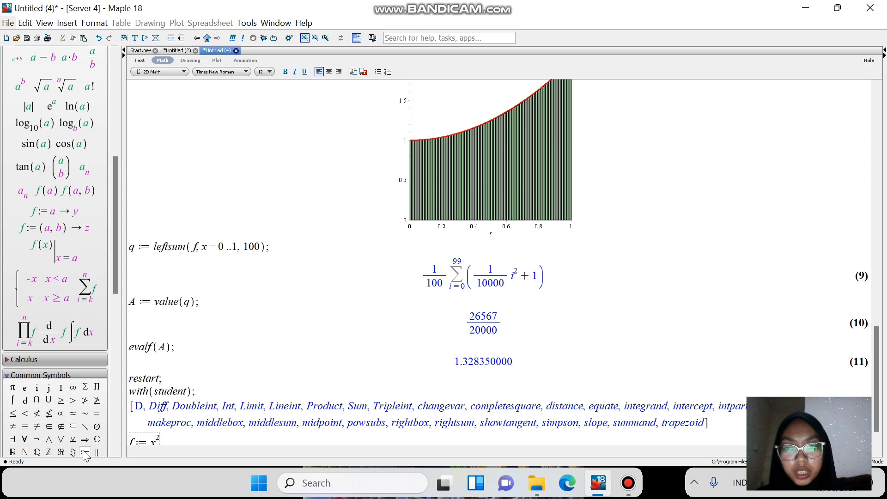
type("+ 1")
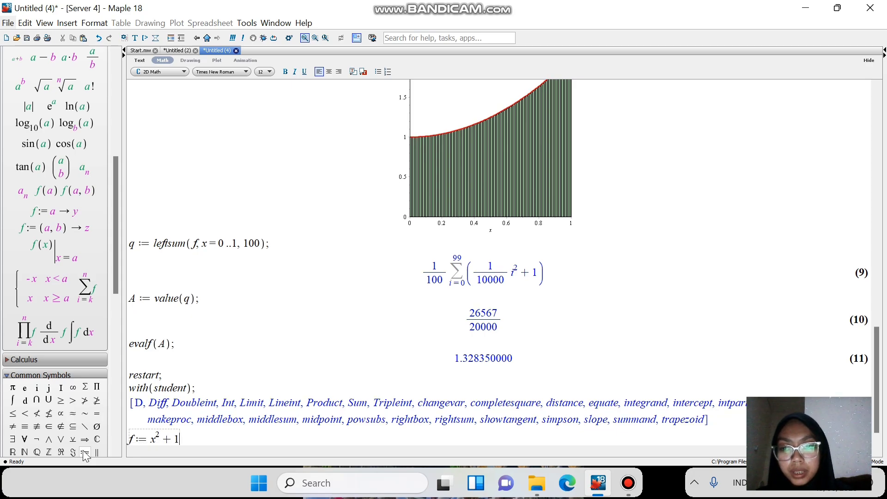
type(";")
key("Return")
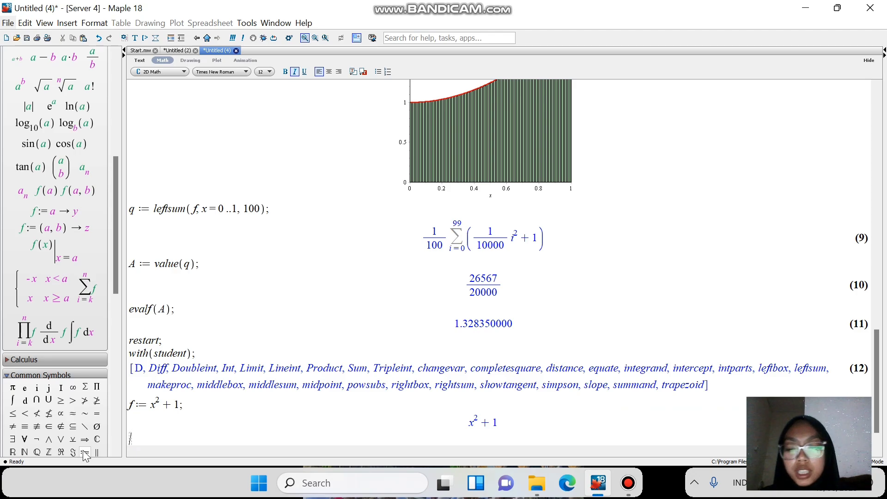
Set up the left sum with a general number of rectangles using q := leftsum(f, x = 0 .. 1, n);
type("q")
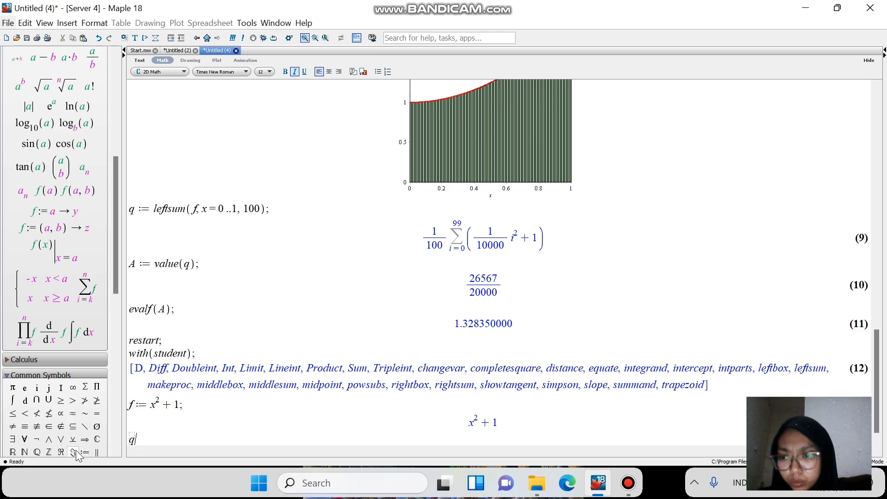
left_click(85, 452)
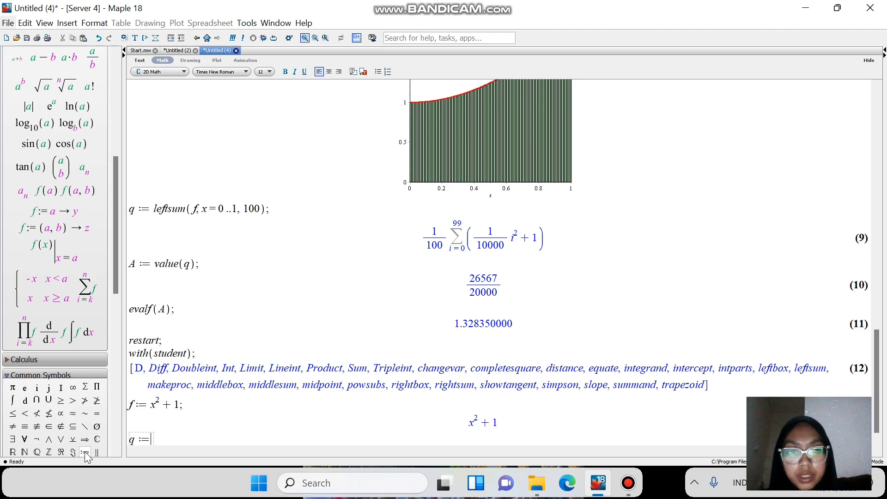
type("leftsu")
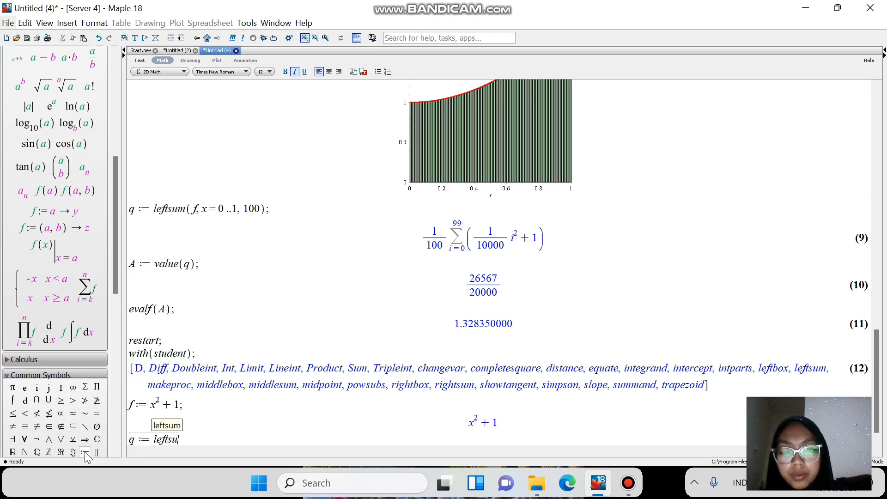
type("m(")
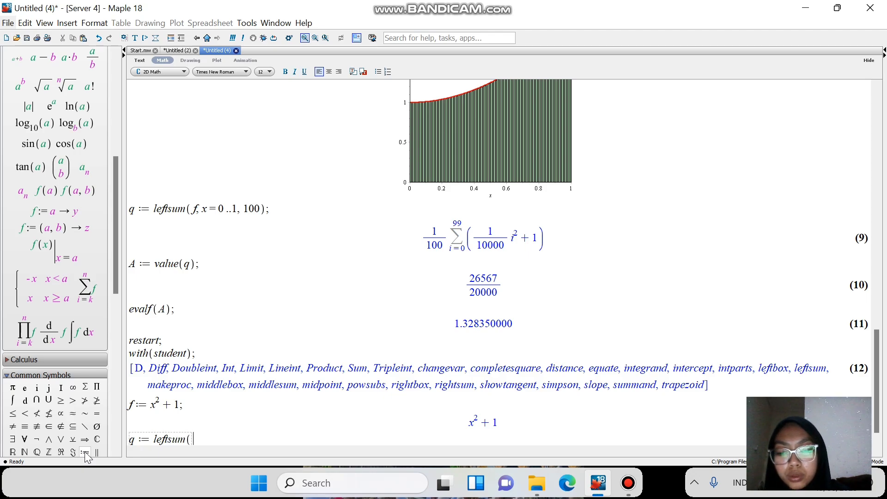
type("f, x = 0 ..1, ")
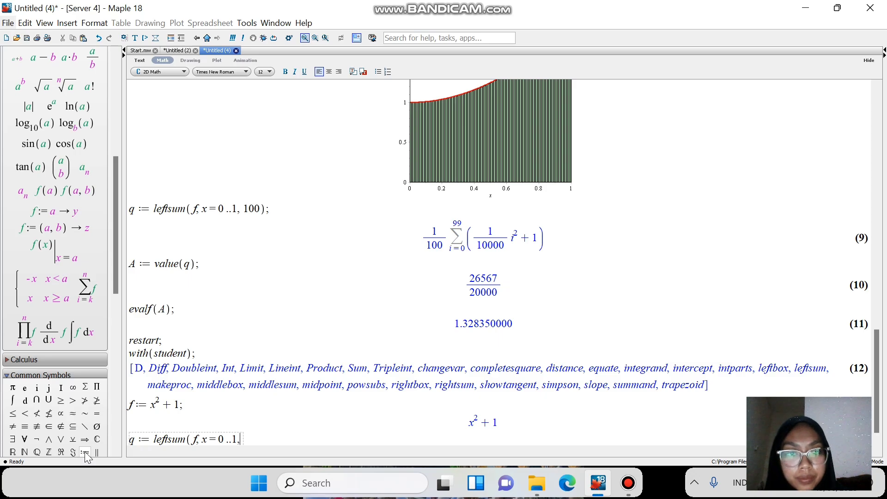
type("n")
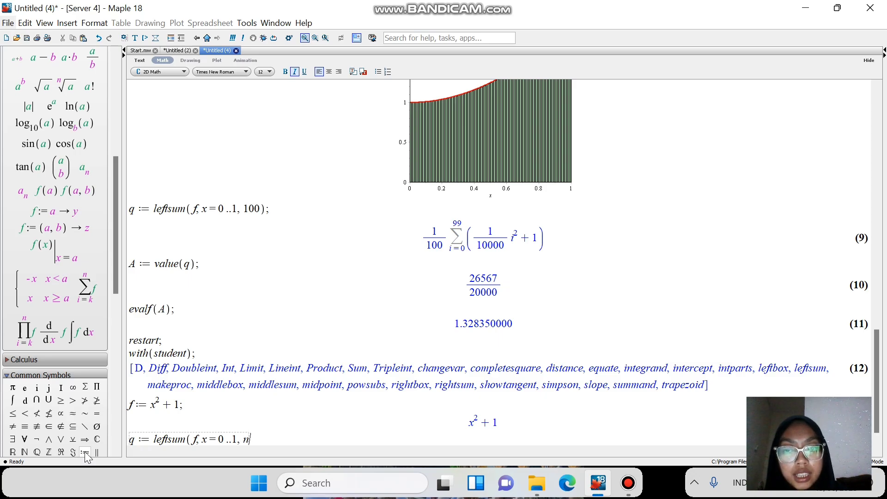
type(");")
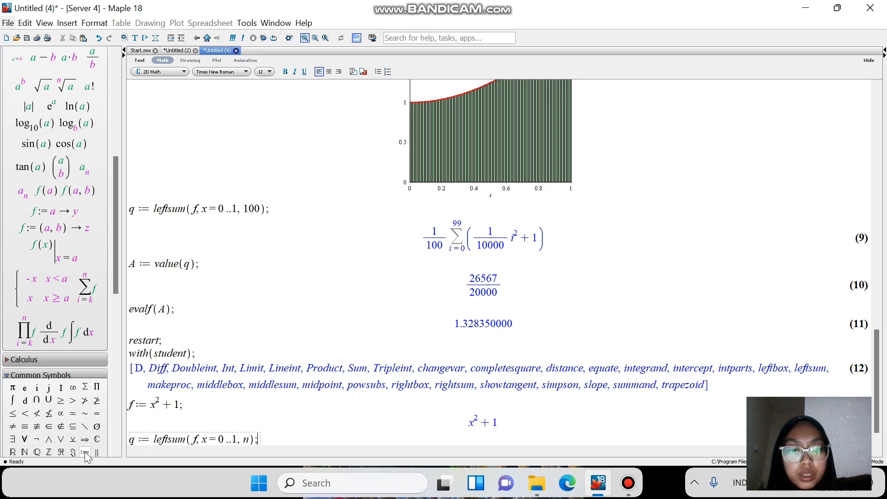
key("Return")
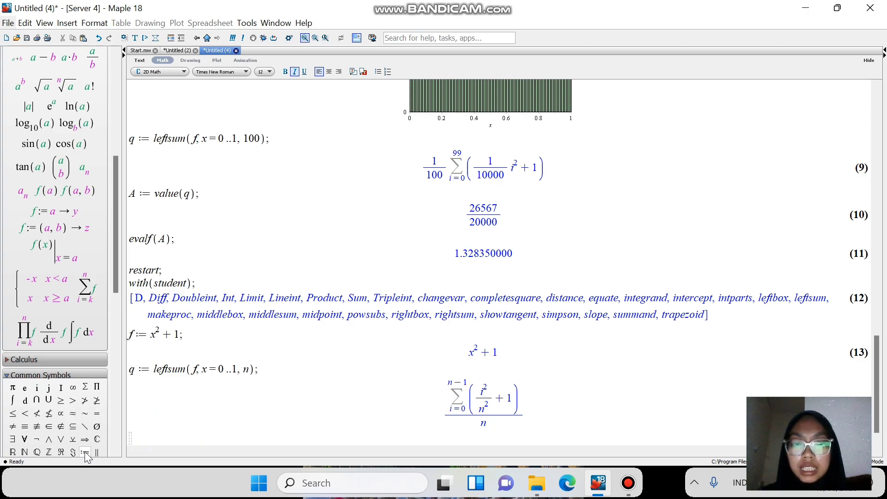
Evaluate the n-rectangle left sum as a closed expression with A := value(q);
type("A ")
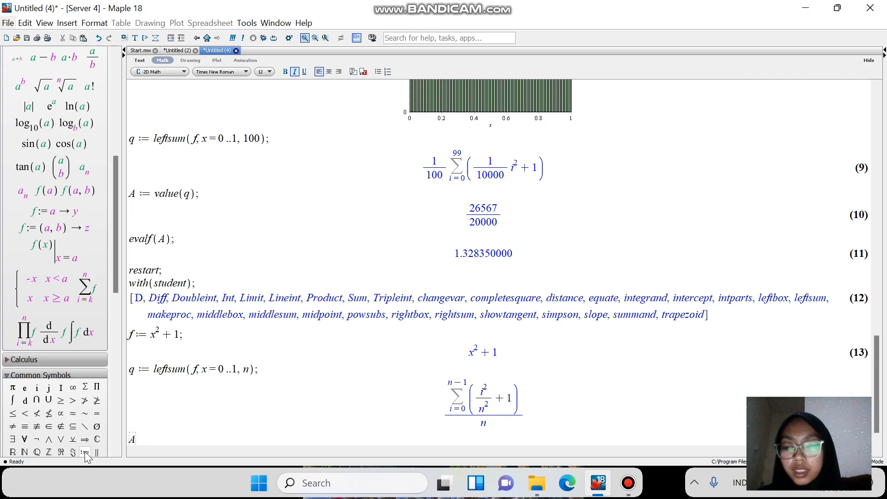
type(":= val")
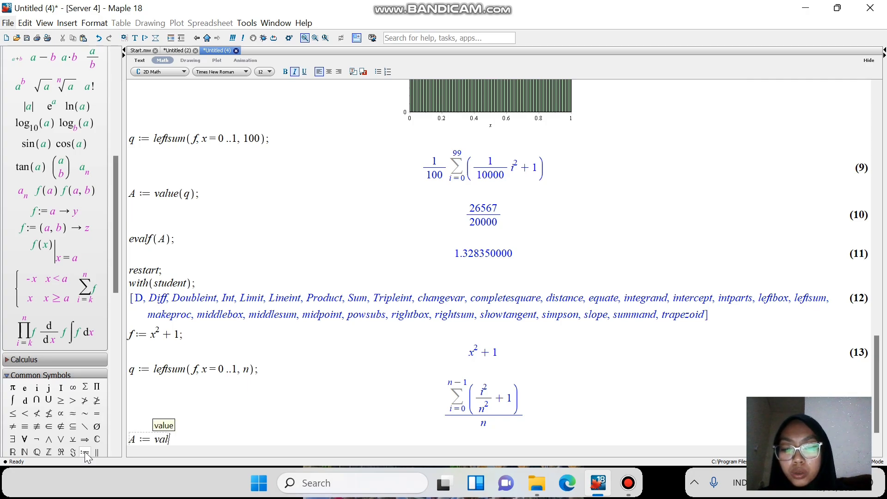
type("ue(q")
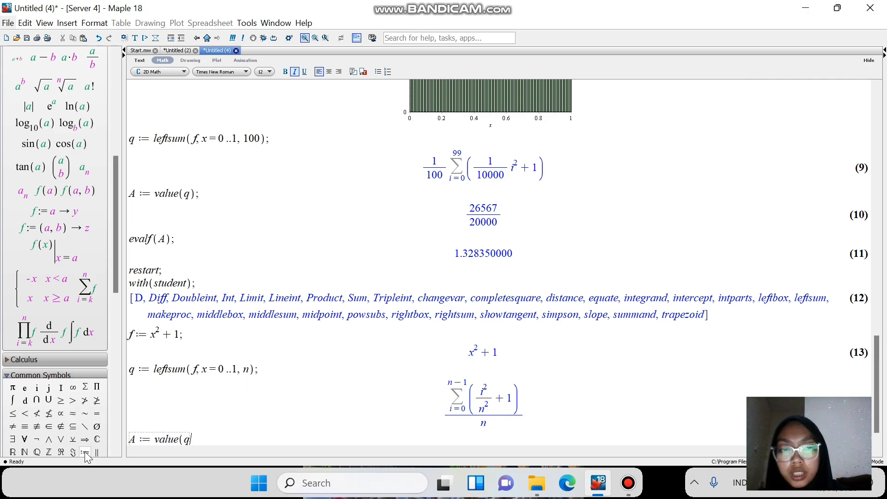
type(");")
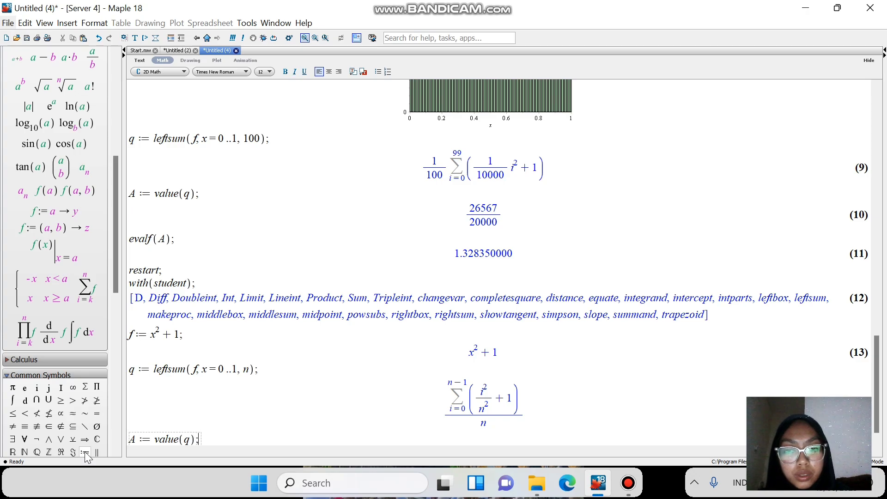
key("Return")
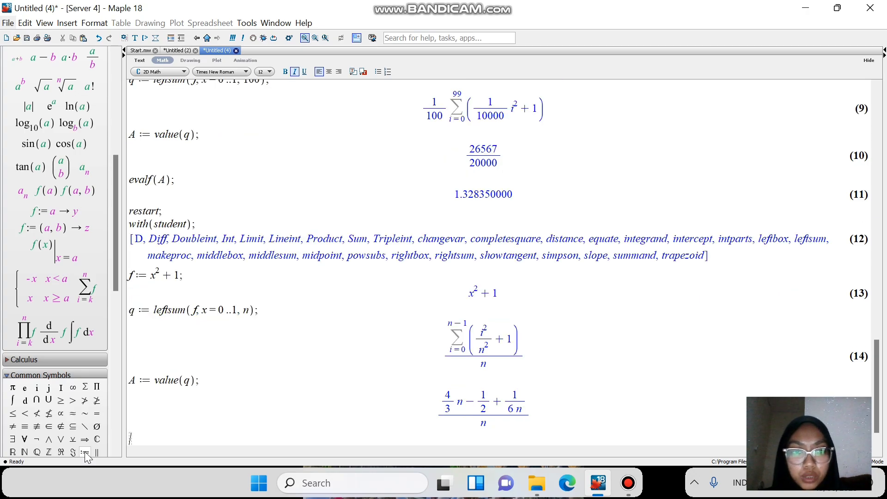
Compute the exact area as the number of rectangles grows without bound with limit(A, n = infinity);
type("limit")
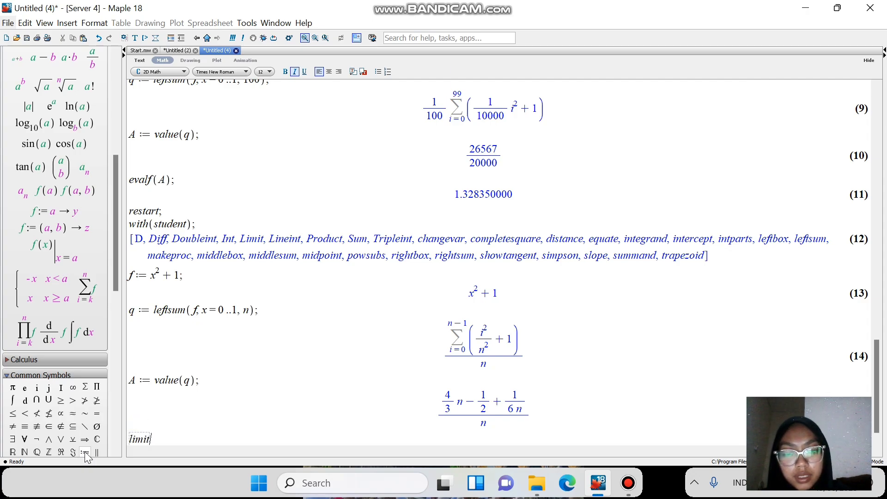
type("(A")
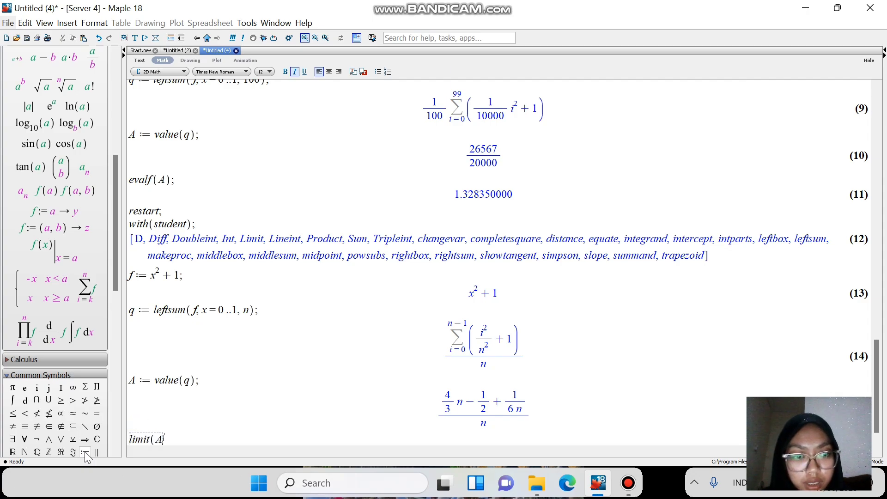
type(", n ")
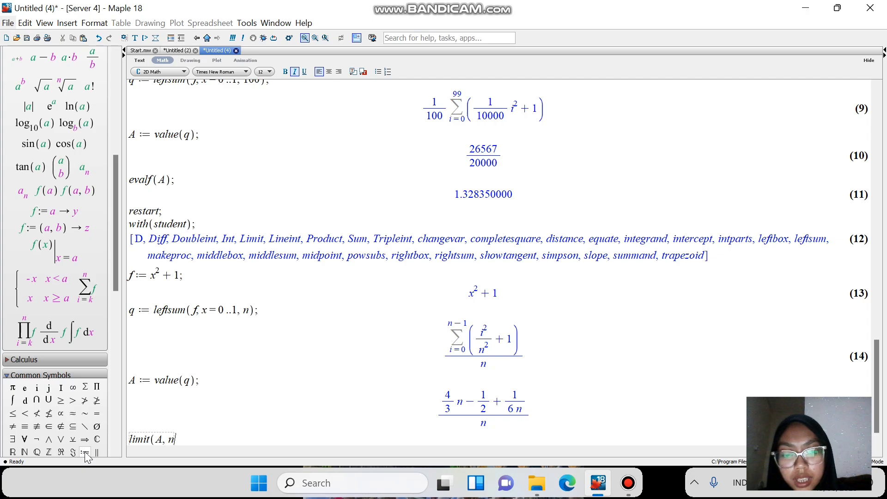
type("= inf")
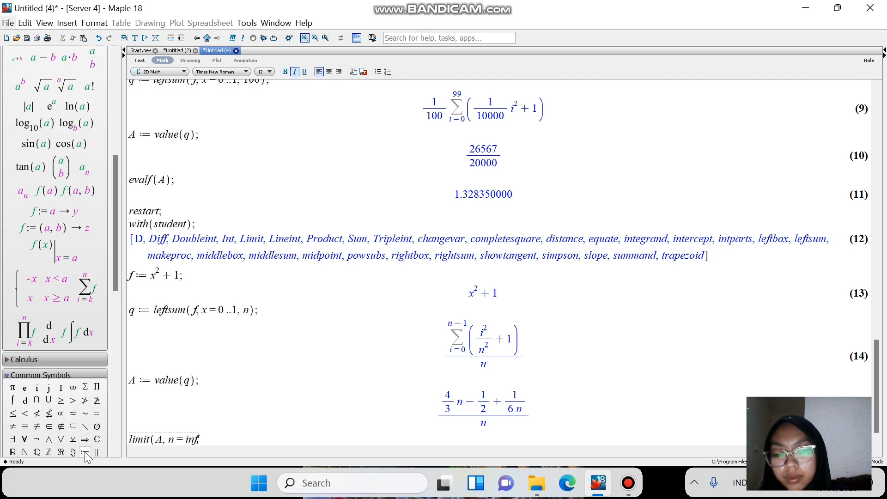
type("inity")
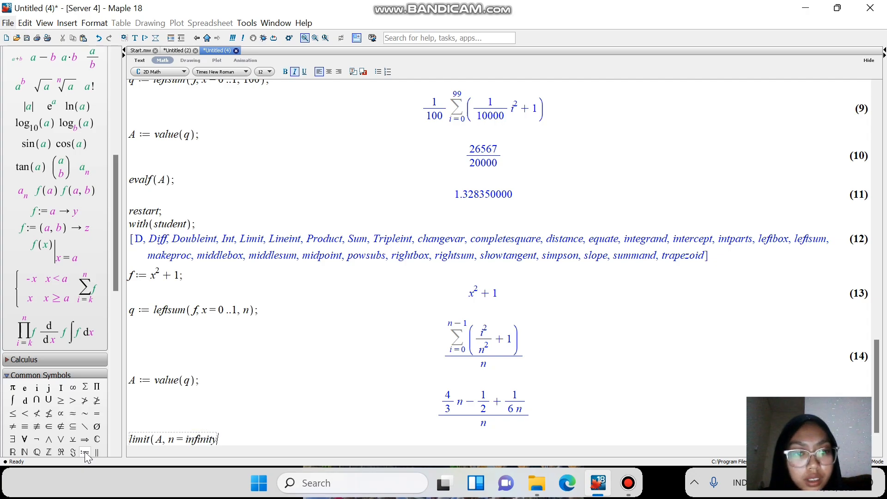
type(");")
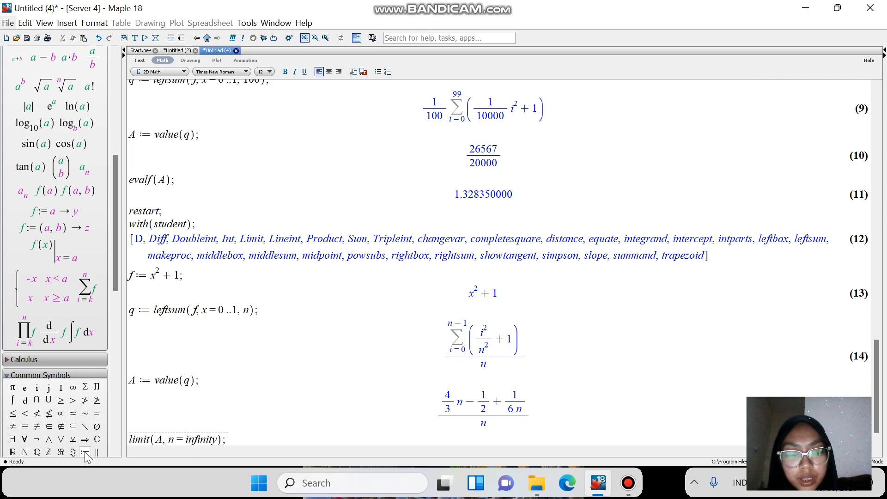
key("Return")
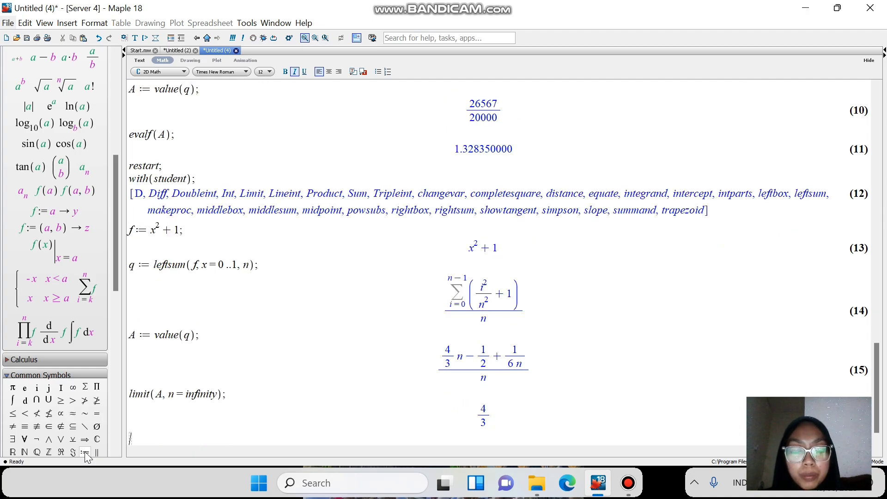
Convert the limit of the left sum to a decimal number with evalf(limit(A, n = infinity));
type("evalf")
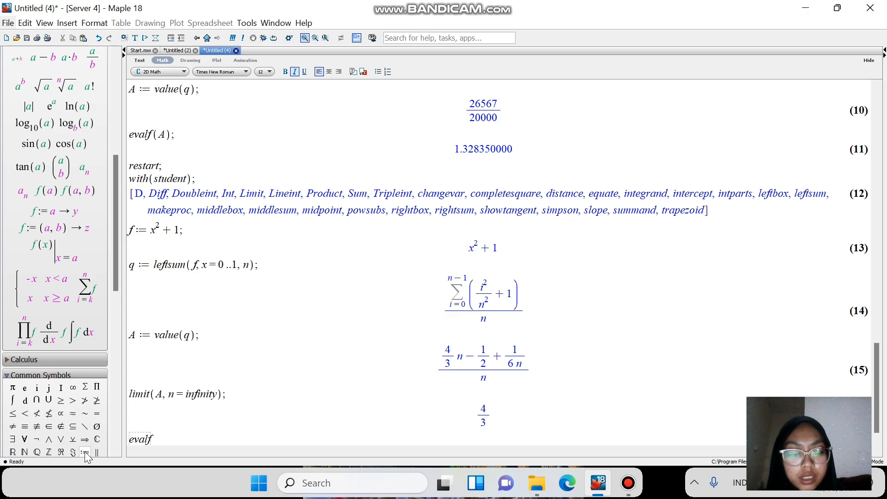
type("(limit")
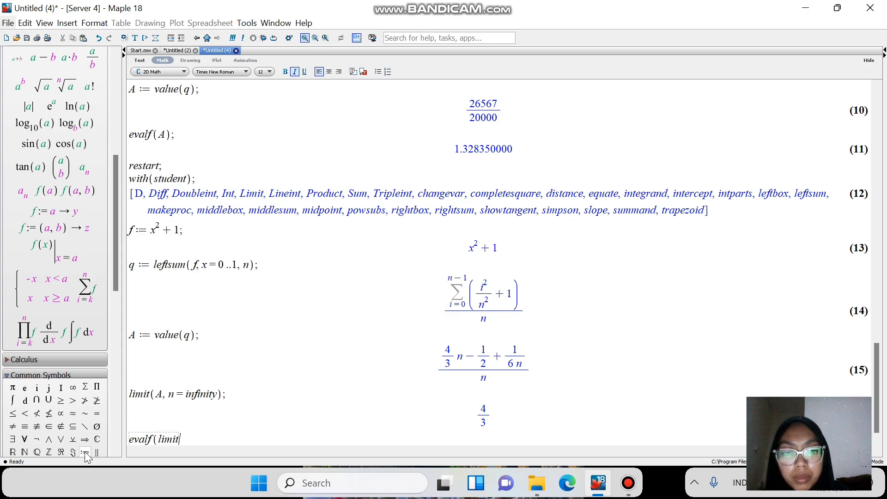
type("(")
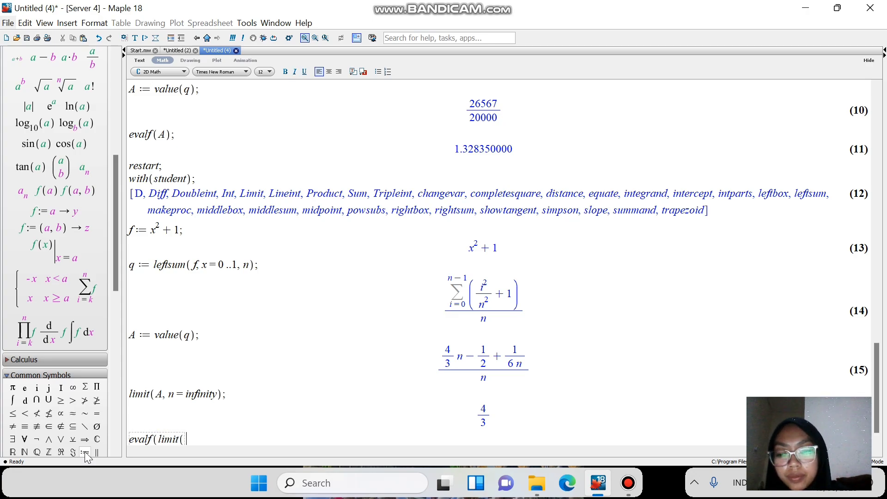
type("A, ")
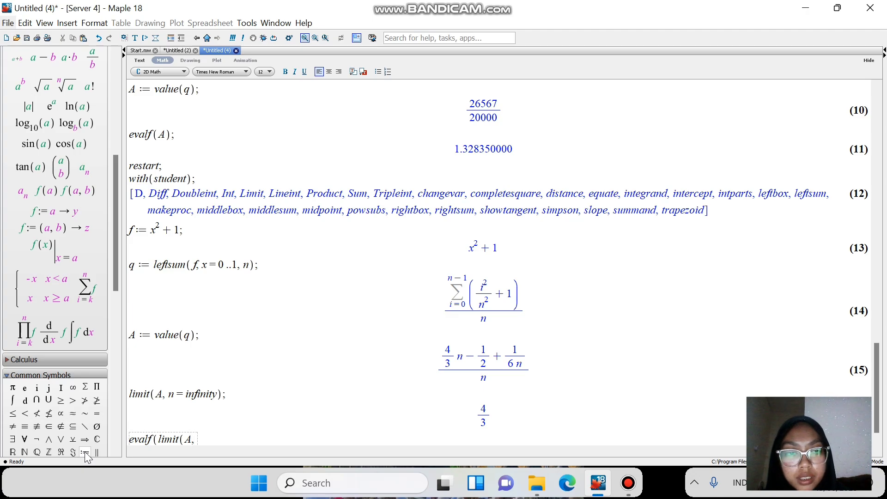
type("n = i")
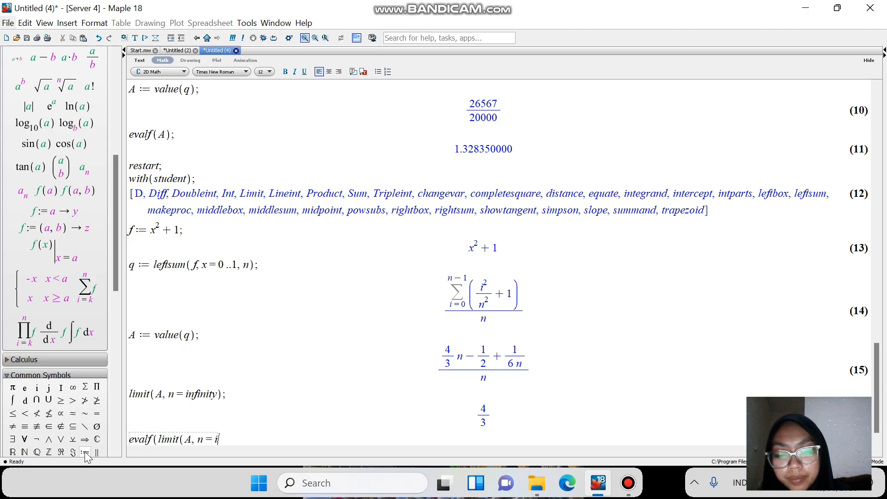
type("nfinity")
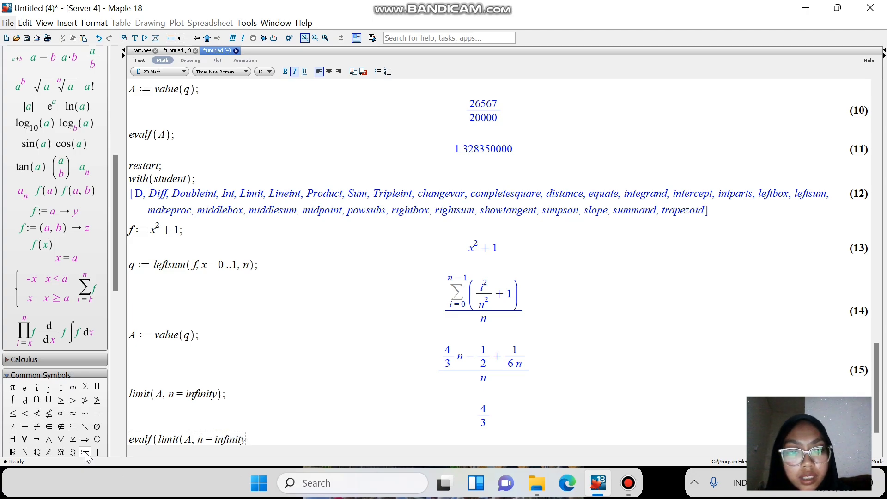
type("))")
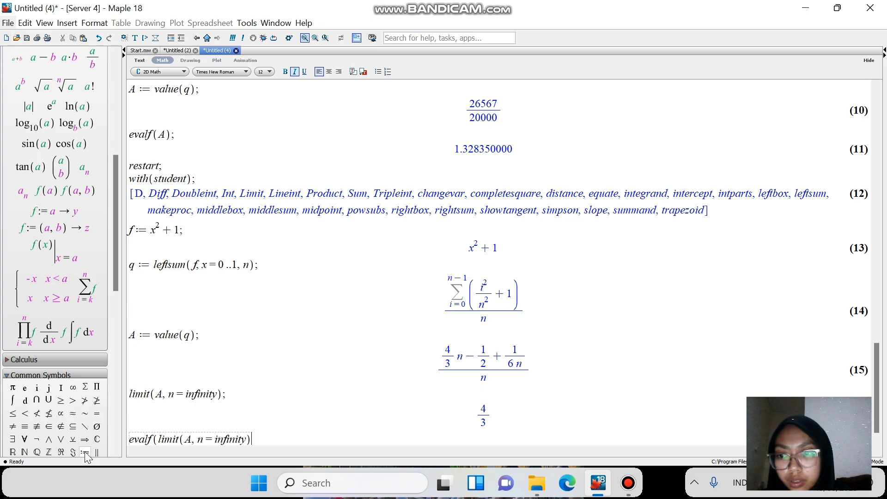
type(";")
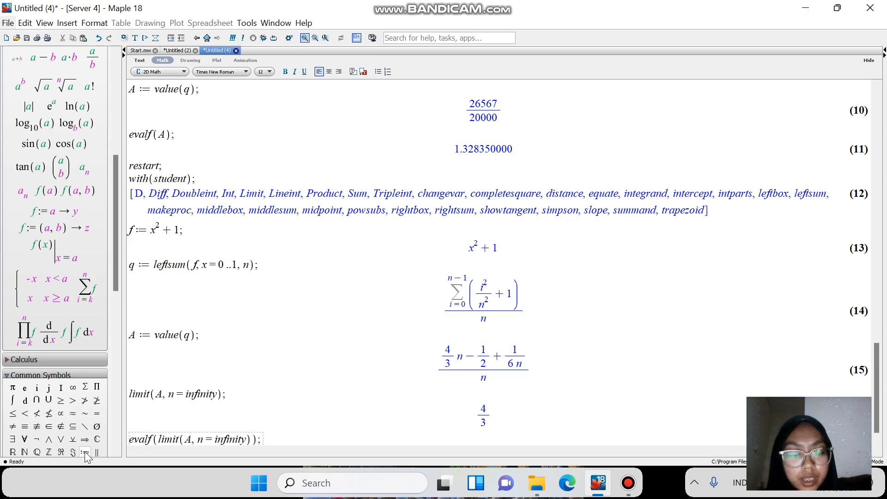
key("Return")
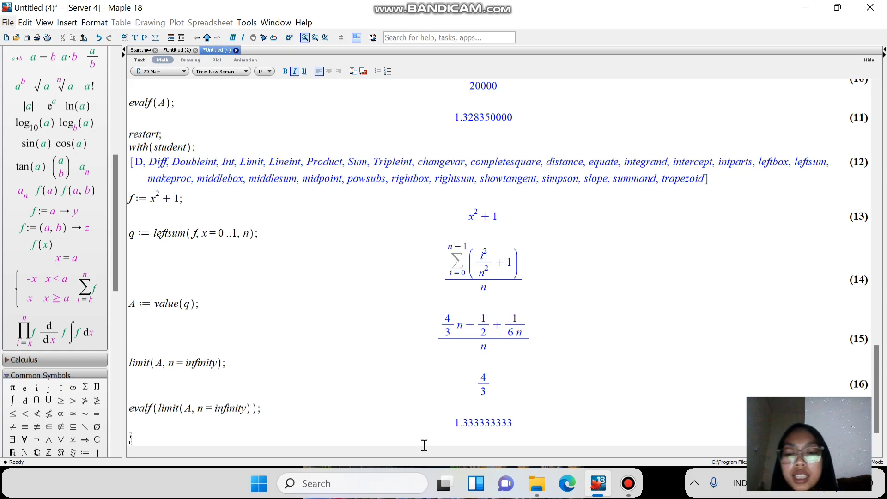
Clear the session again and reload the student package with restart; and with(student); in one input block below the decimal limit
type("restart;")
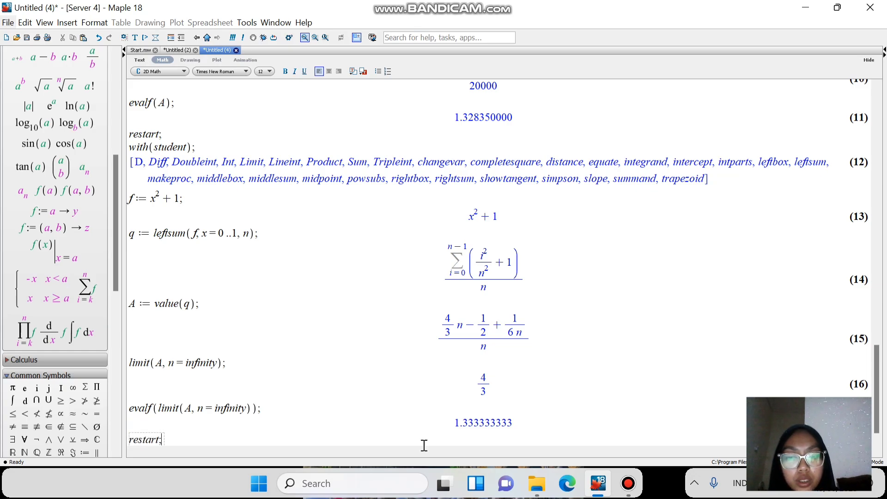
key("Return")
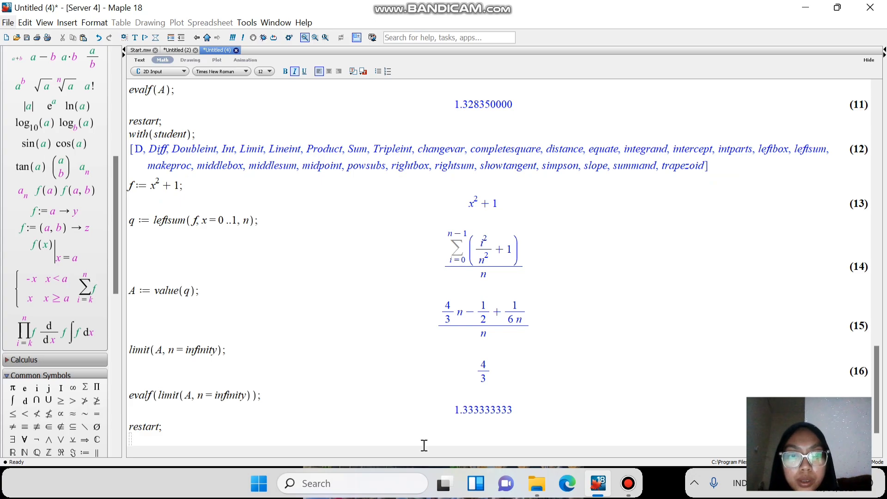
type("with")
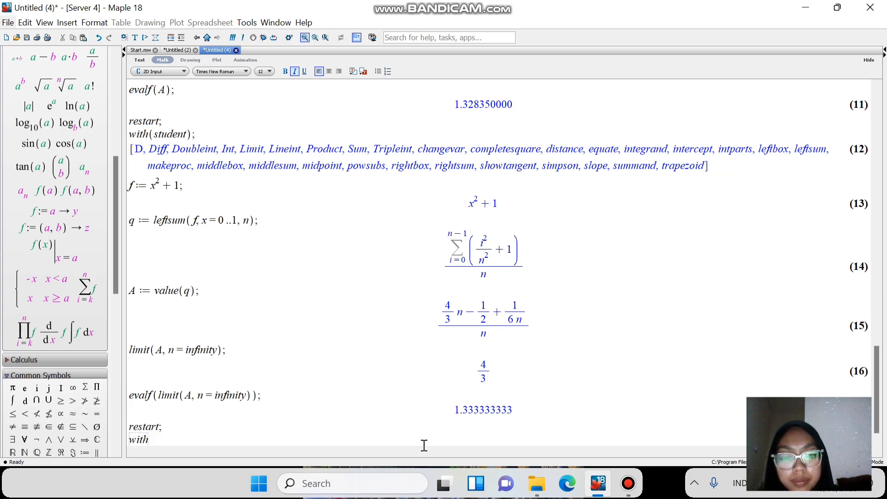
type("(student")
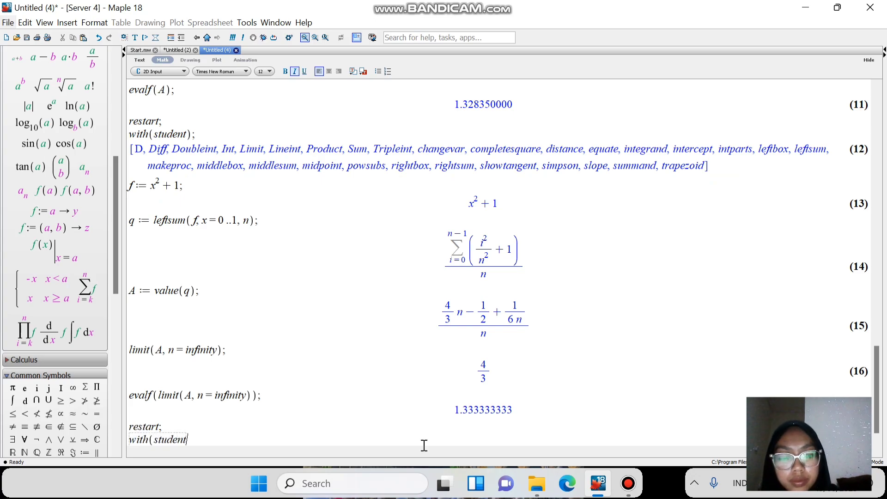
type(");")
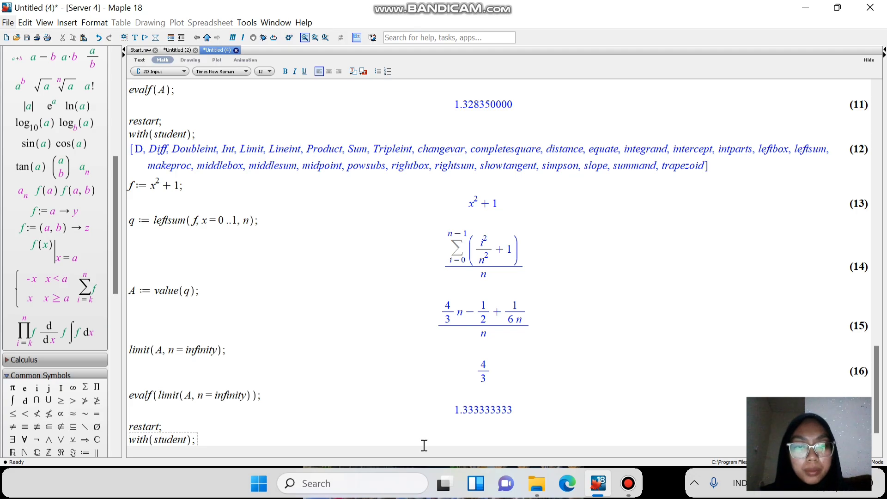
key("Return")
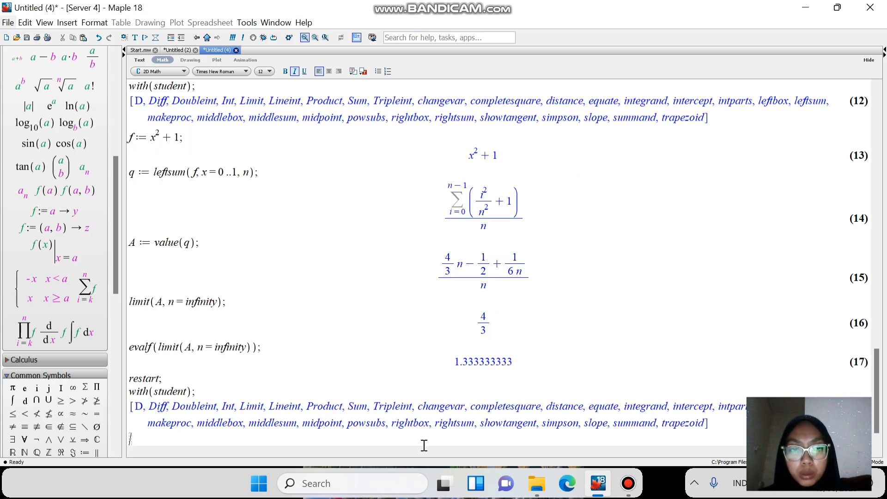
Start a new definition of the function f after the second restart, entering f := x^2
type("f")
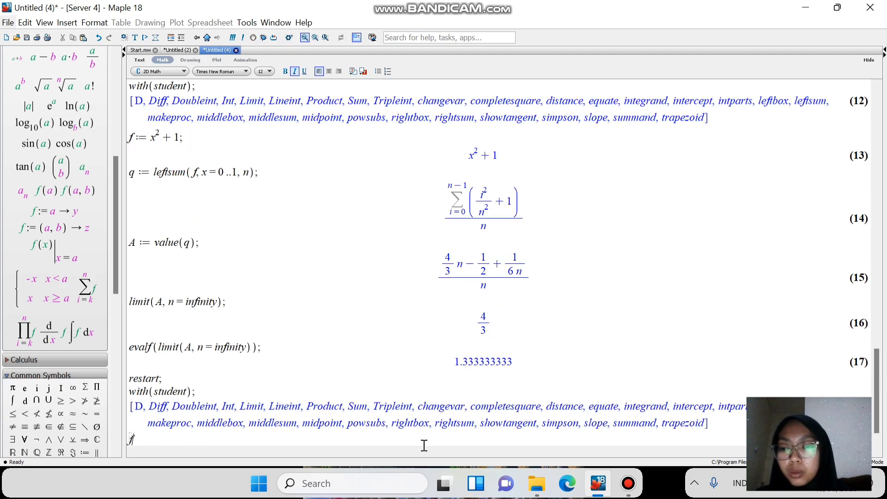
left_click(85, 452)
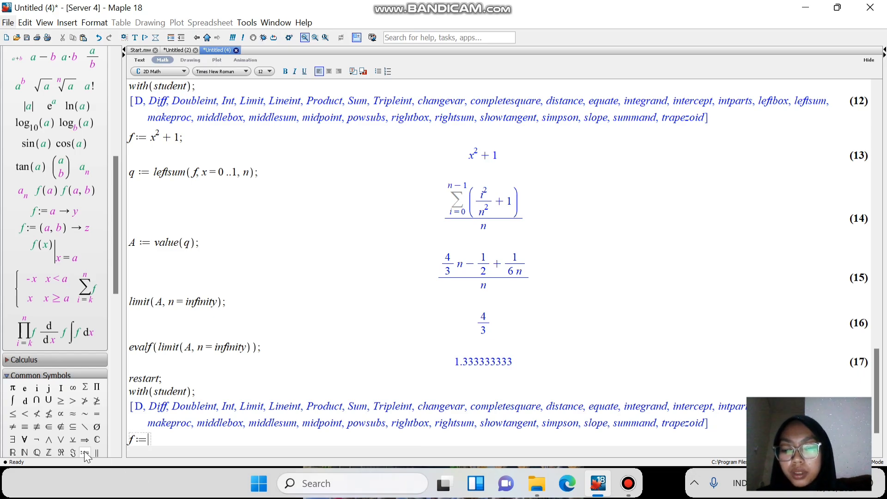
type("x^2")
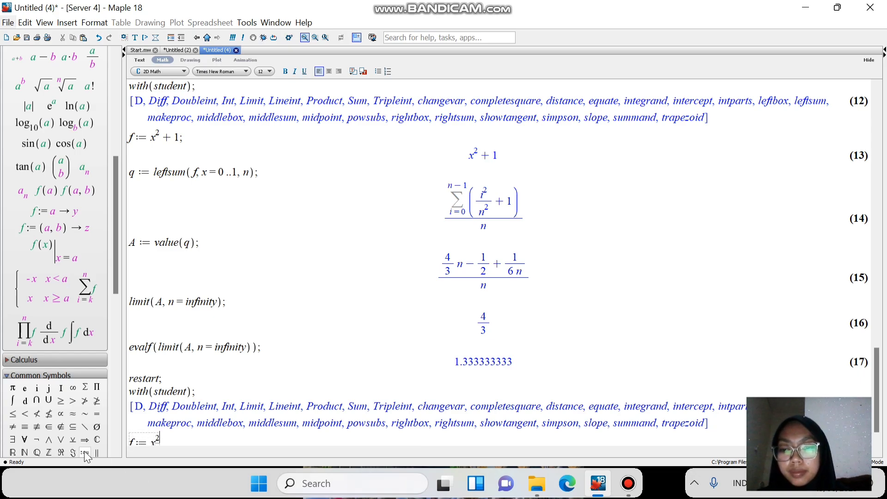